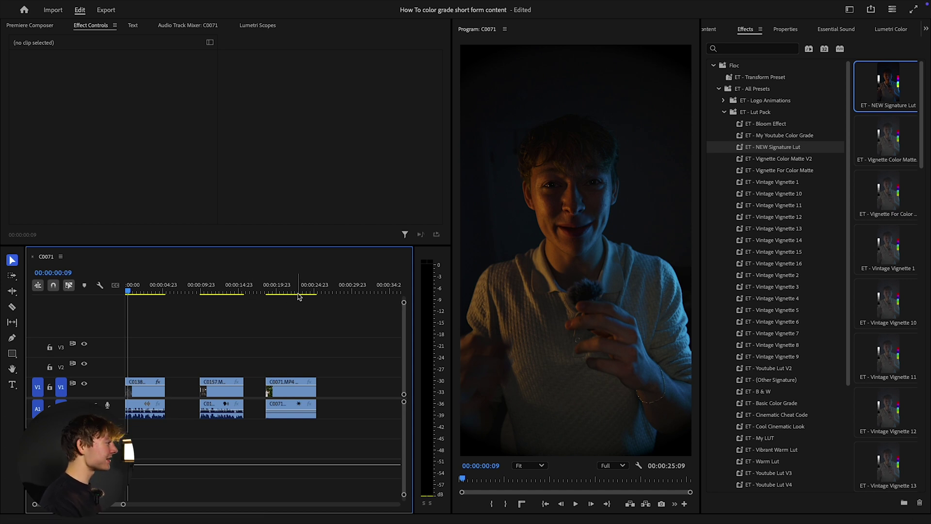
Scrub through the first clip and park the playhead at 00:00:01:13.
click(530, 298)
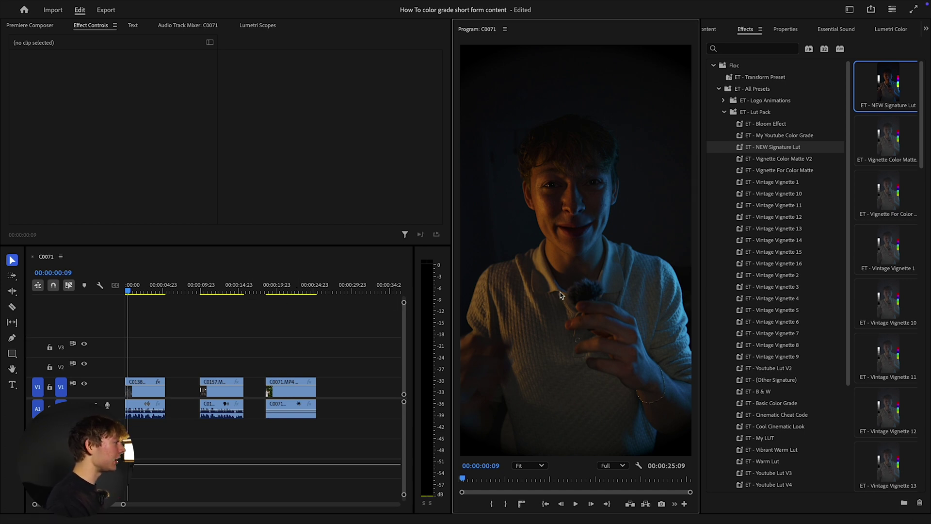
click(141, 290)
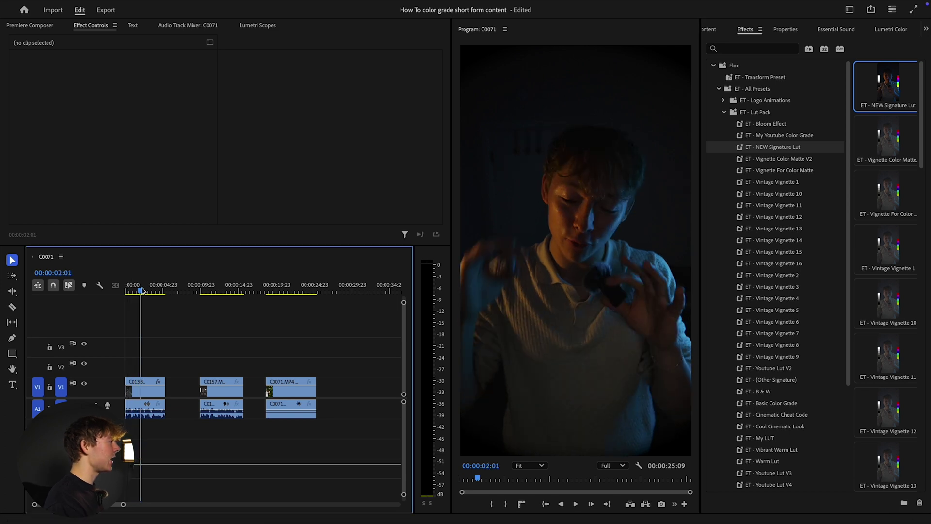
drag(142, 290, 142, 290)
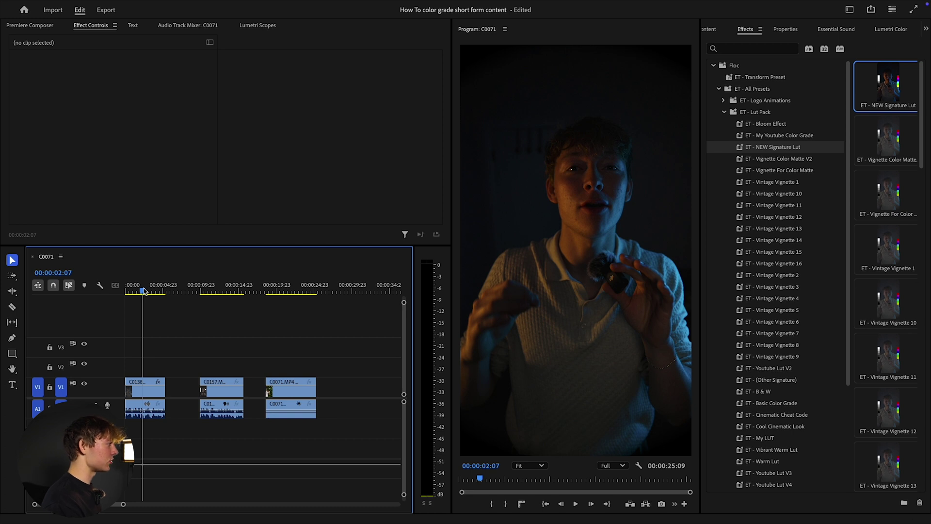
drag(144, 291, 138, 290)
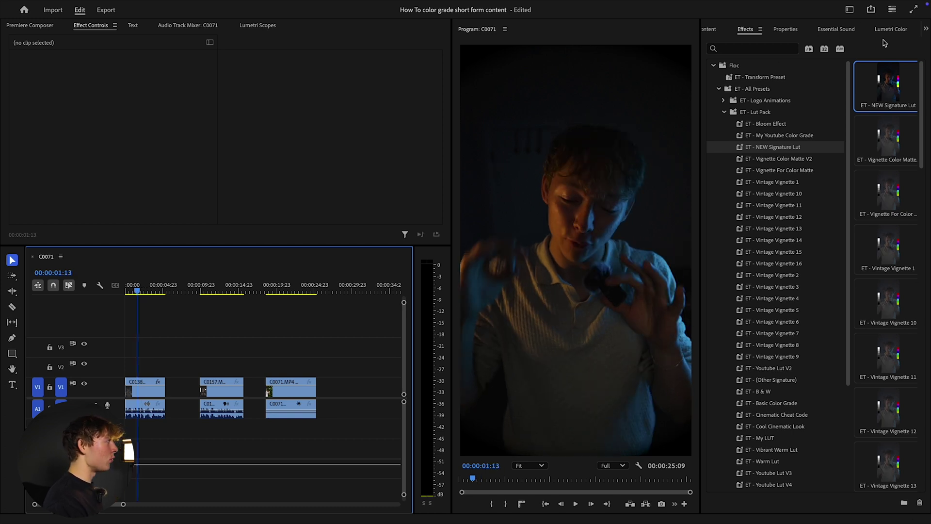
Display the Lumetri Scopes and review the available scope types without changing them.
click(266, 27)
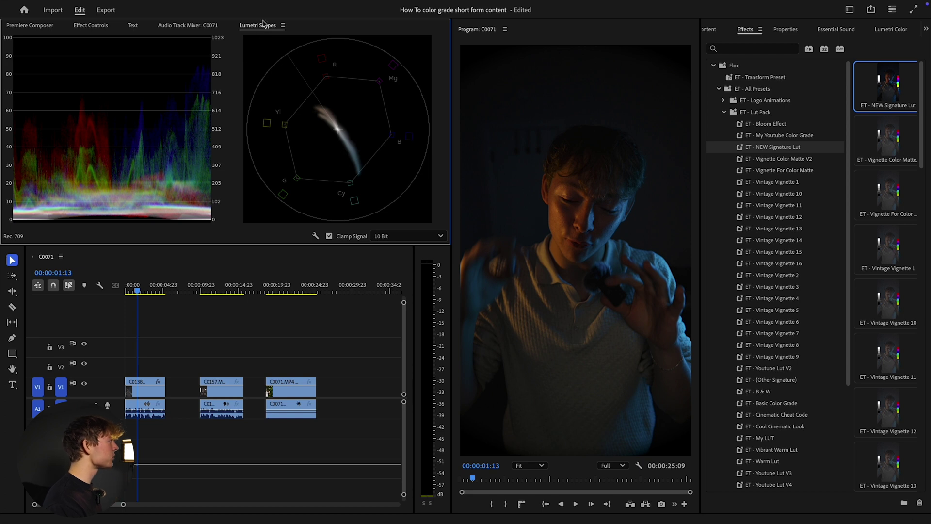
click(315, 5)
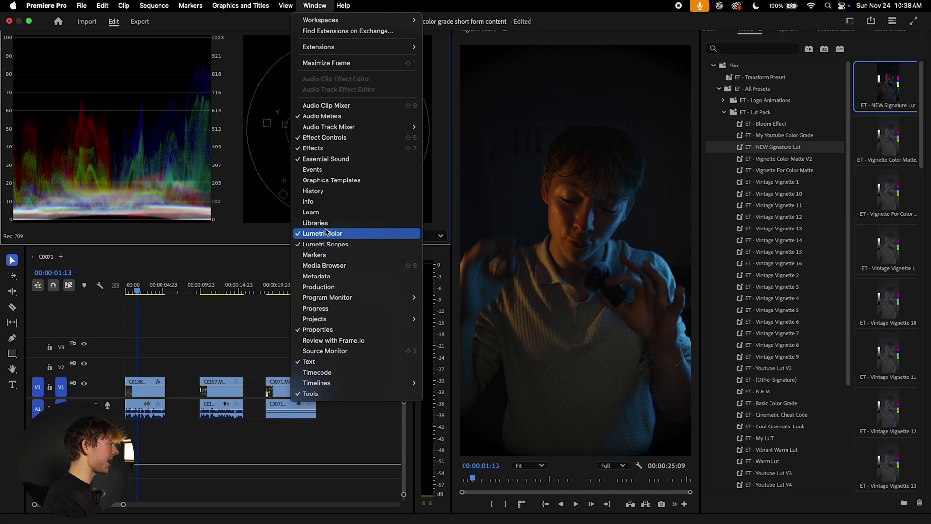
click(329, 244)
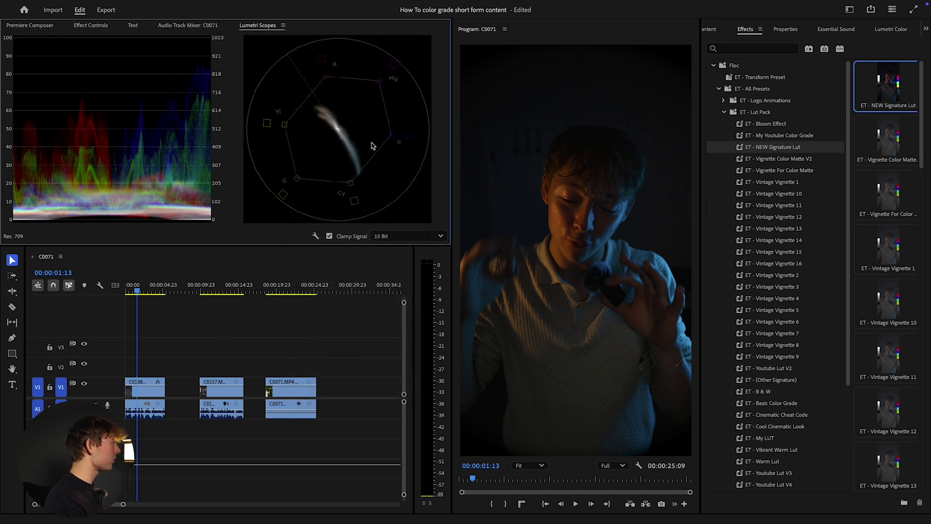
right_click(230, 139)
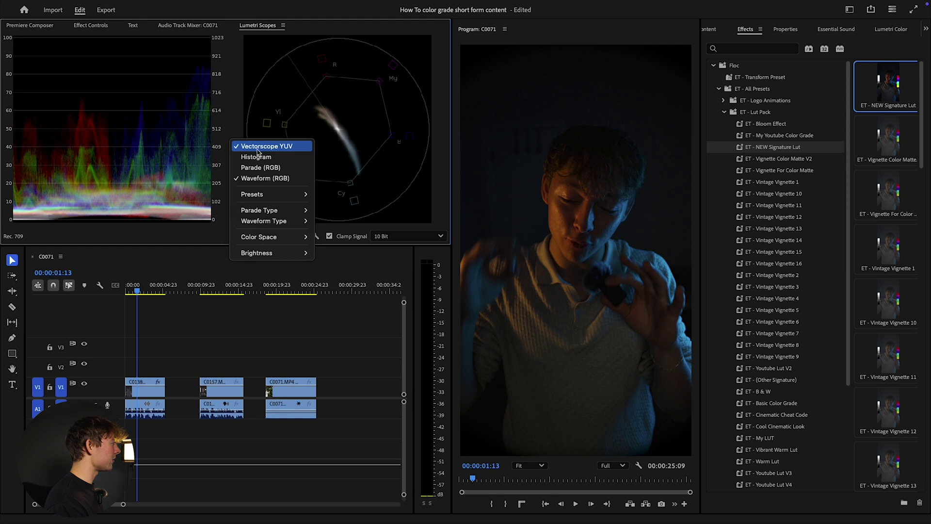
key(Escape)
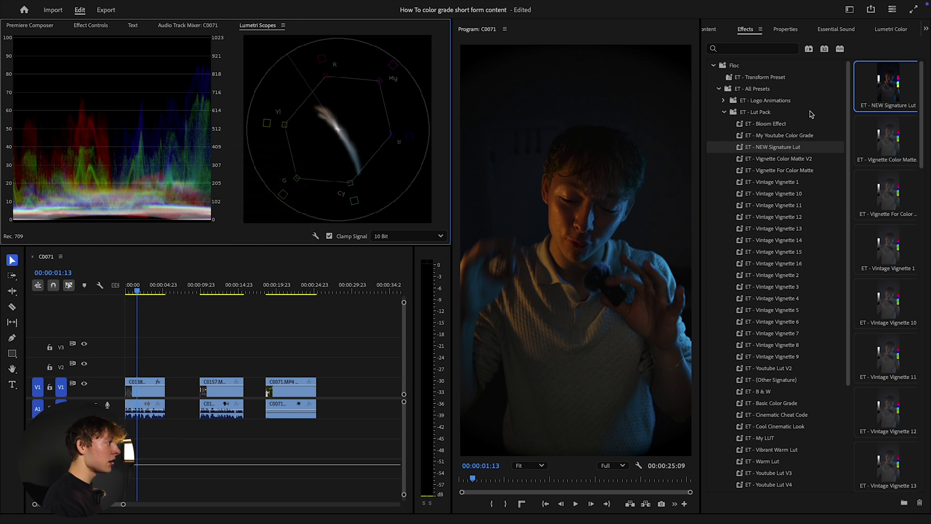
Select the first clip, C0138, and apply the ALEXA_Default_LogC2Rec709 input LUT in Lumetri Color.
click(891, 30)
scroll(896, 30, up, 3)
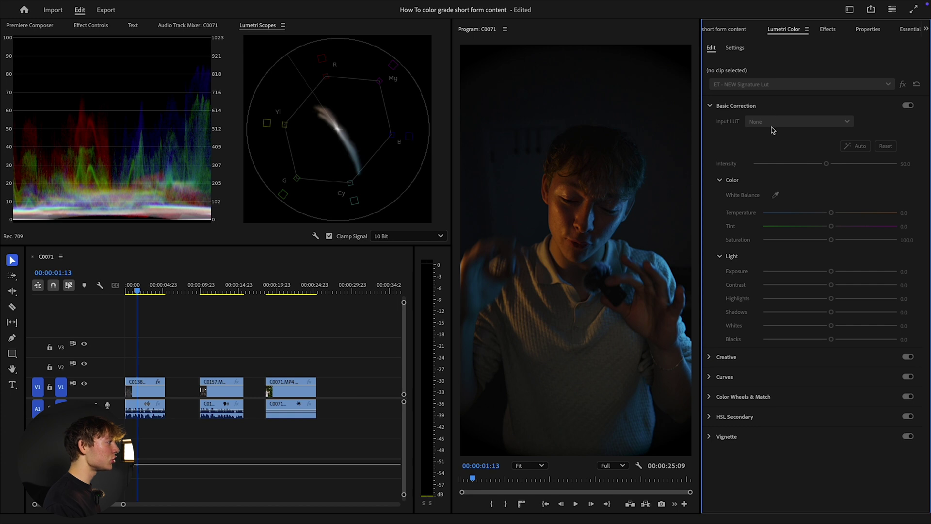
click(144, 391)
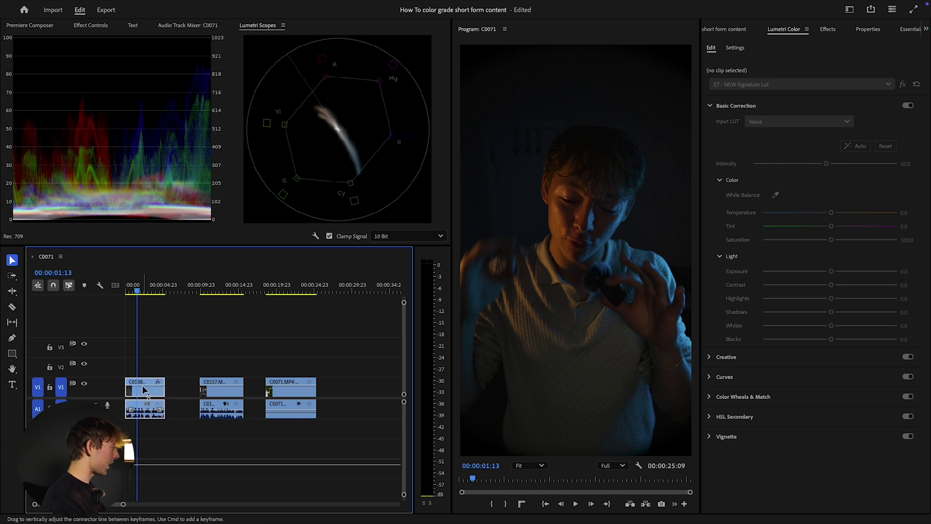
click(144, 391)
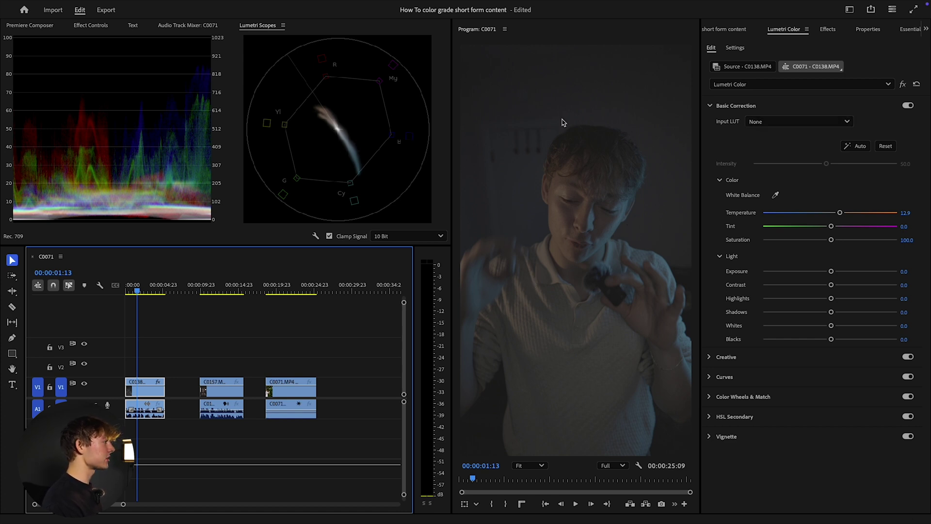
click(756, 122)
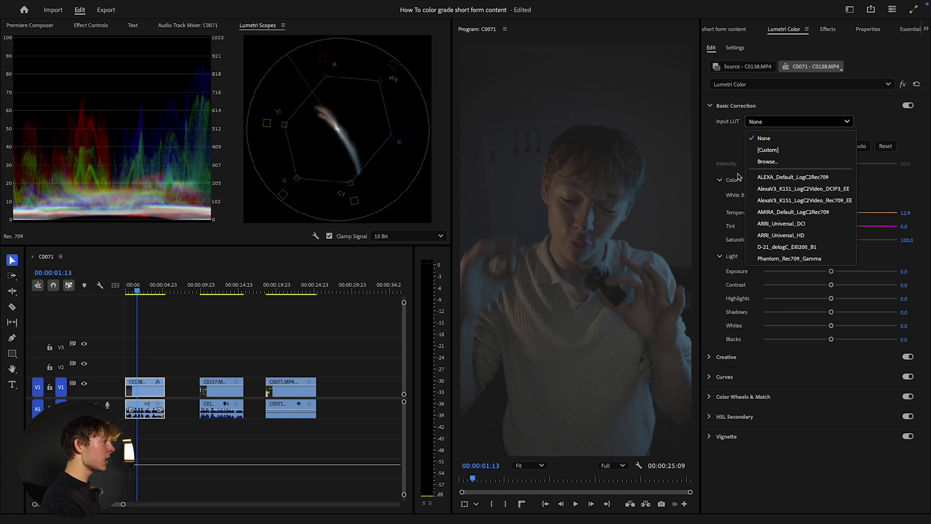
click(784, 178)
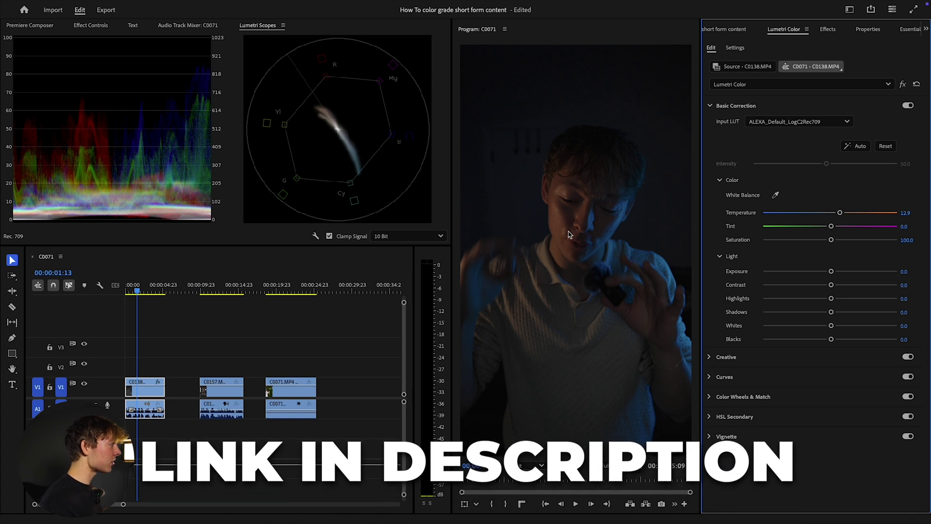
Return to the start of the sequence and warm the first clip by setting its temperature to 28.8.
key(Home)
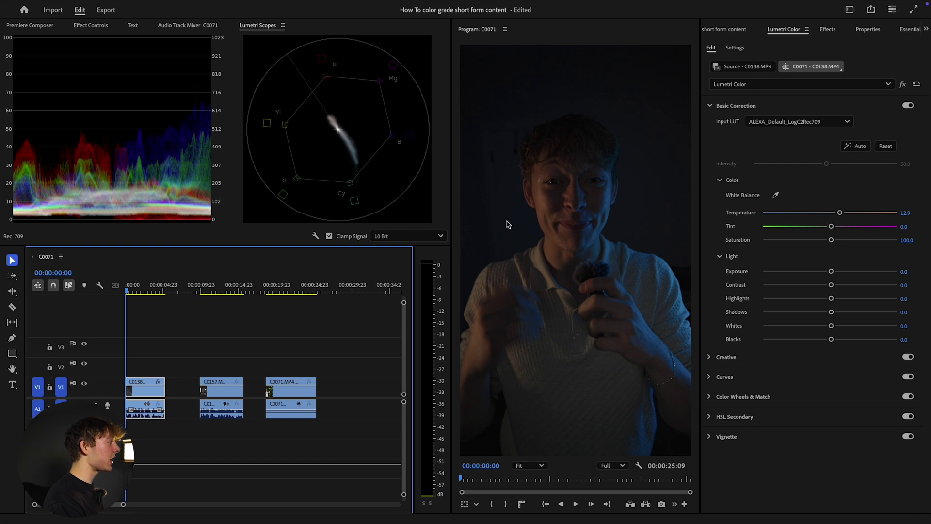
click(333, 127)
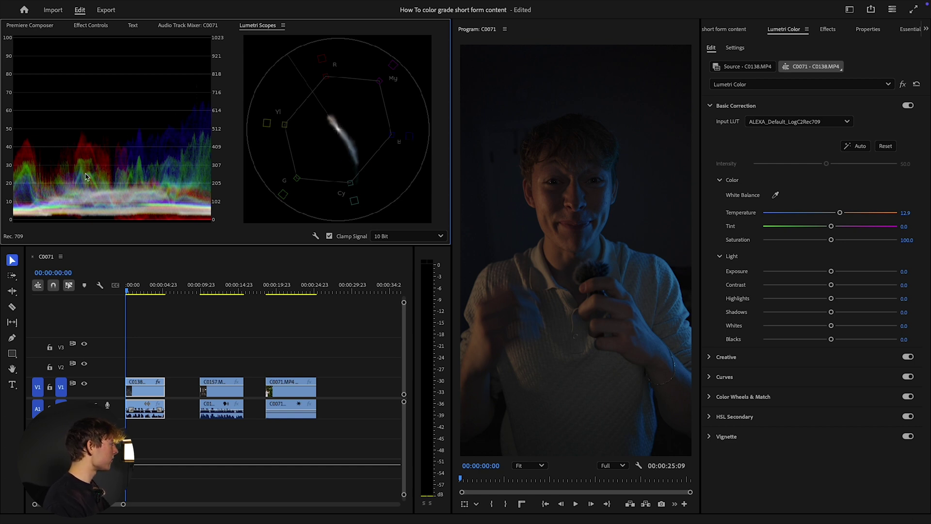
click(733, 152)
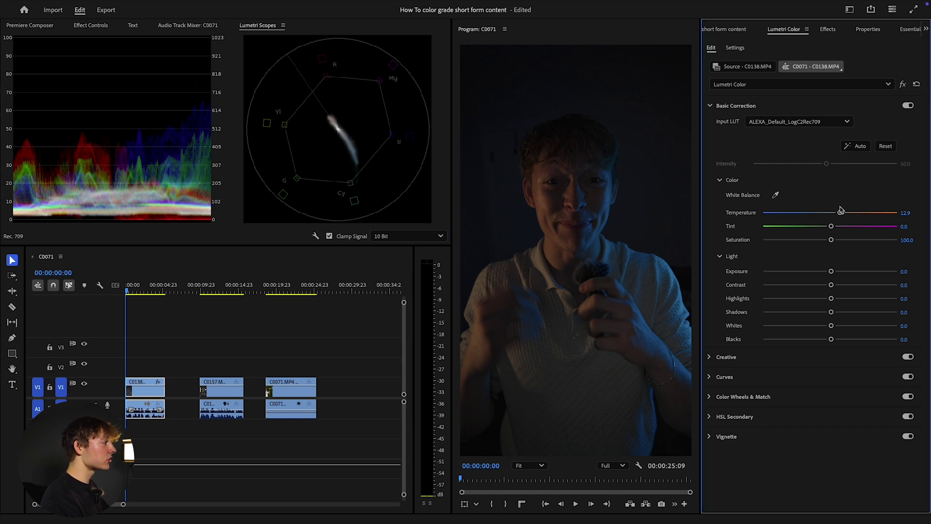
mouse_move(840, 215)
mouse_down()
mouse_move(825, 215)
mouse_move(852, 215)
mouse_up()
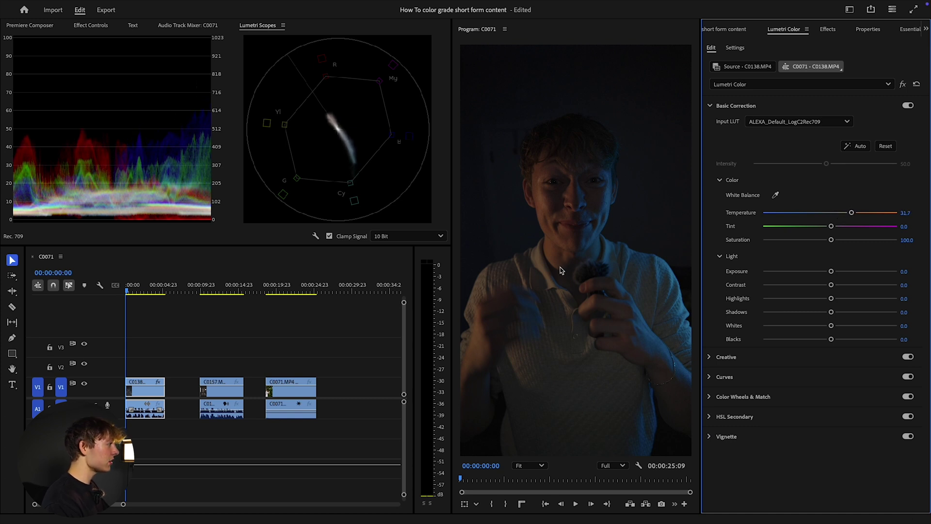
mouse_move(857, 215)
mouse_down()
mouse_move(877, 217)
mouse_move(784, 225)
mouse_move(852, 221)
mouse_move(817, 231)
mouse_move(842, 231)
mouse_move(835, 231)
mouse_up()
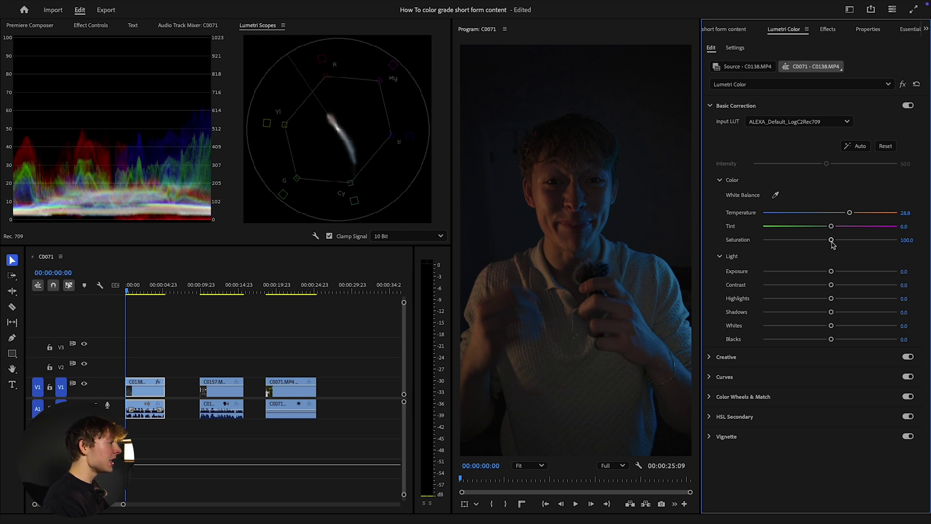
Try different saturation levels on the first clip and settle on 137.4.
drag(832, 243, 842, 244)
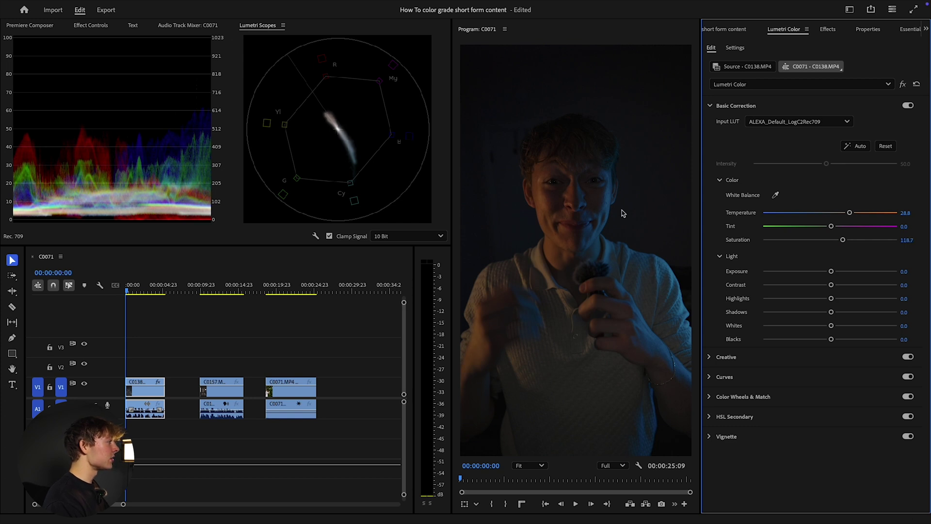
click(579, 247)
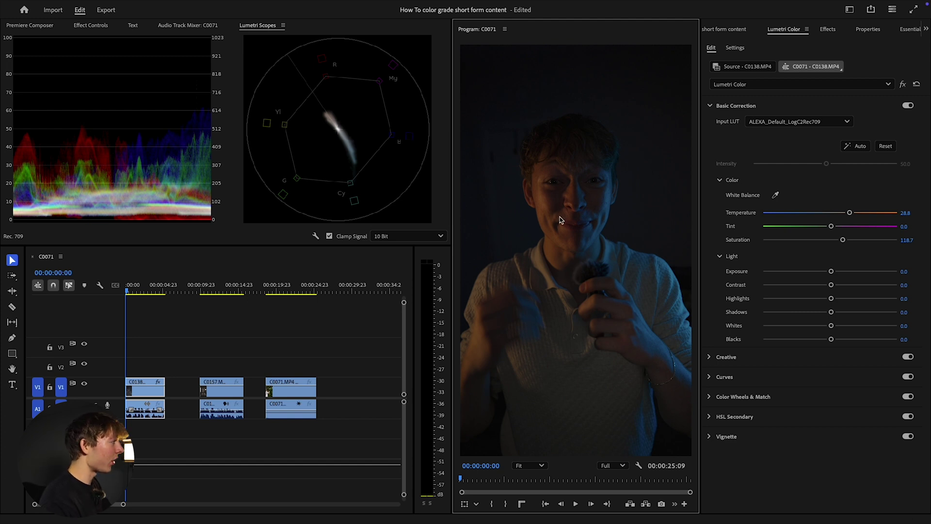
drag(843, 239, 898, 240)
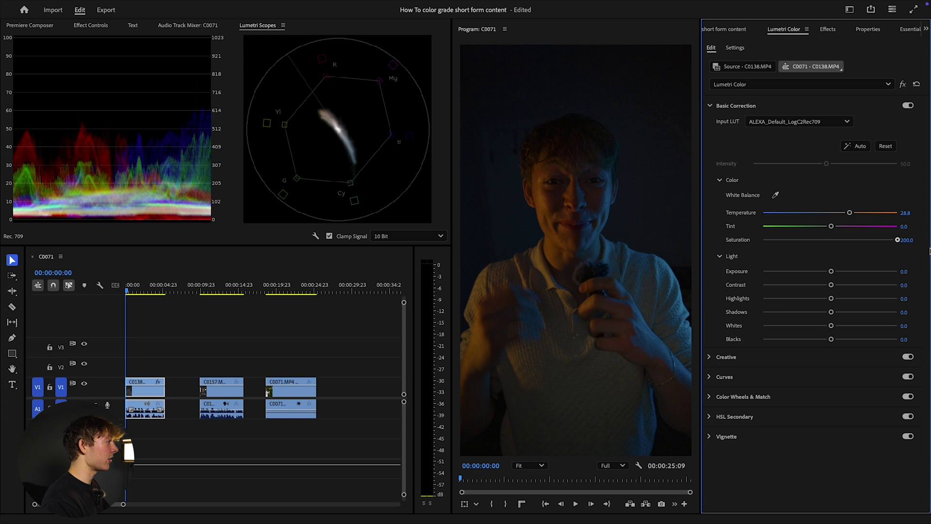
drag(897, 240, 855, 244)
click(337, 139)
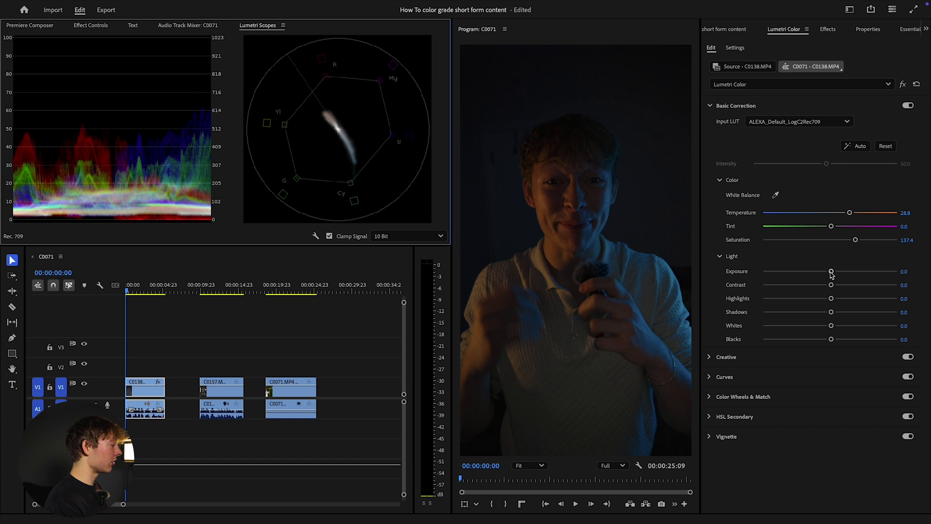
Set the first clip's exposure to 0.5 and its contrast to 16.5.
drag(831, 272, 850, 280)
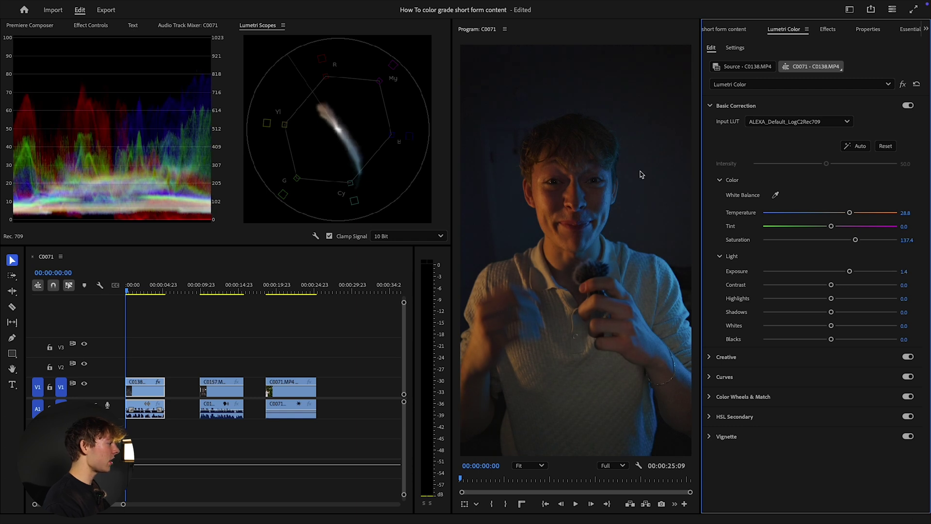
drag(849, 272, 839, 290)
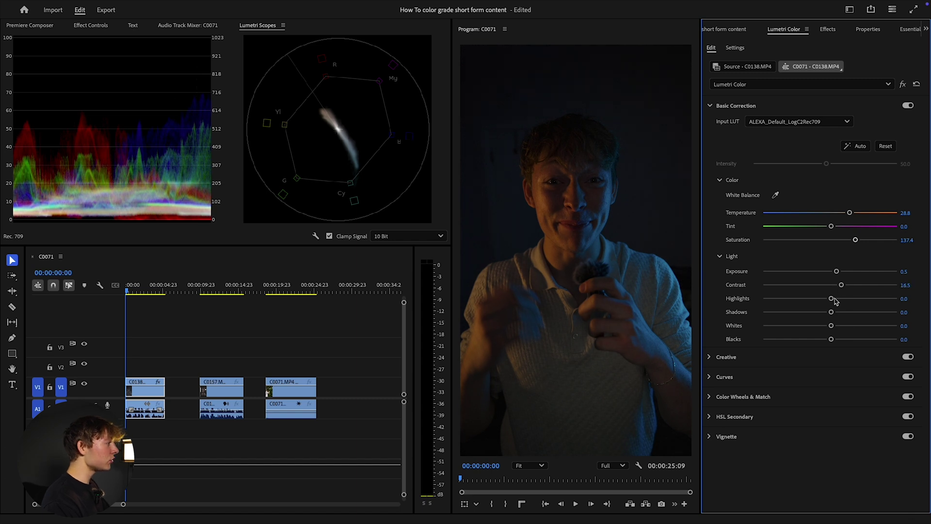
Try lower and higher highlights on the first clip, advance playback to 00:00:00:12, and set highlights to 55.4.
mouse_move(831, 302)
mouse_down()
mouse_move(808, 301)
mouse_move(823, 302)
mouse_up()
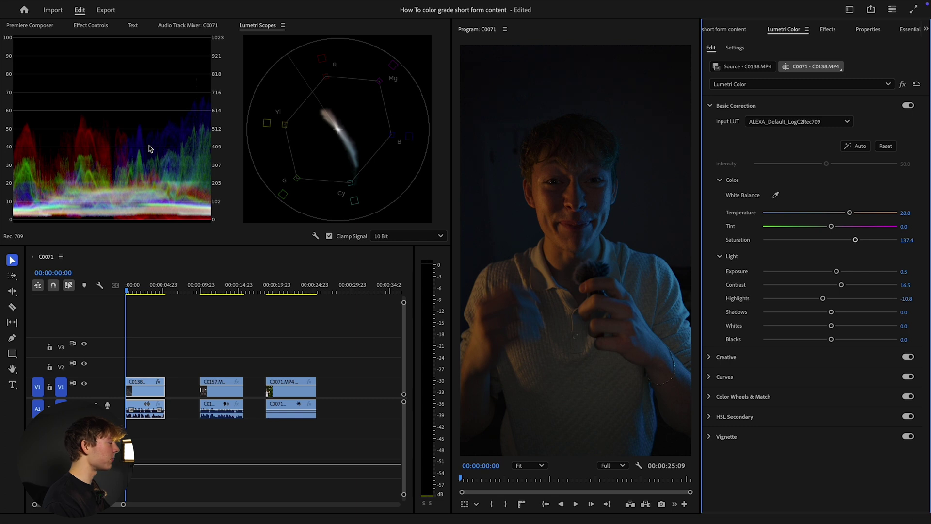
drag(823, 300, 855, 301)
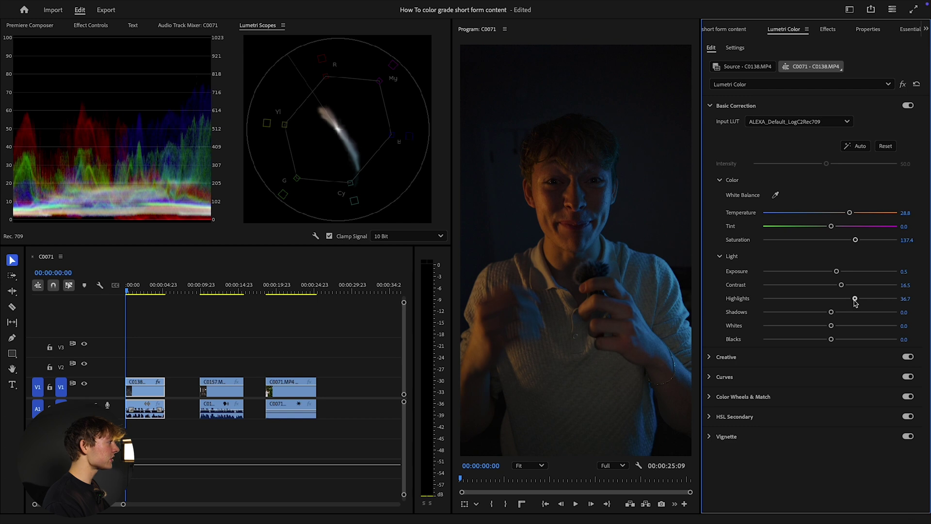
mouse_move(856, 298)
mouse_down()
mouse_move(831, 301)
mouse_move(851, 305)
mouse_up()
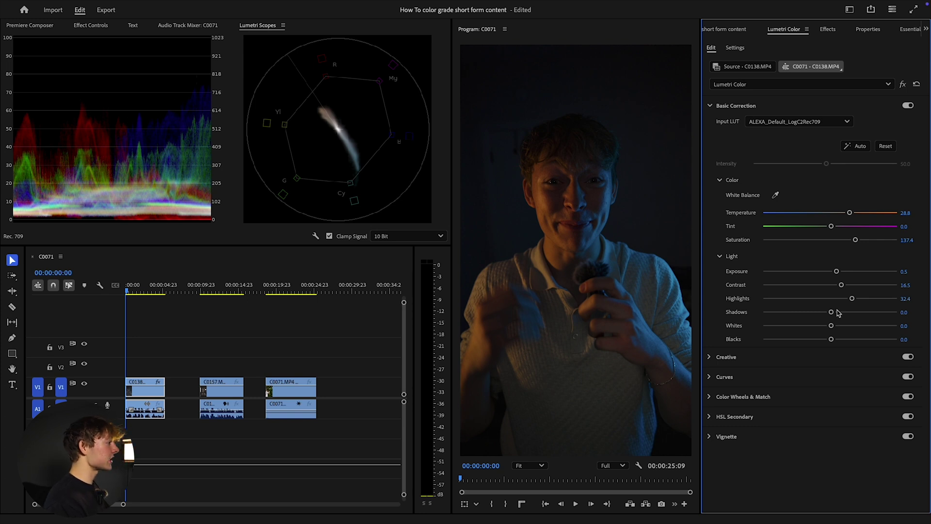
drag(852, 298, 911, 300)
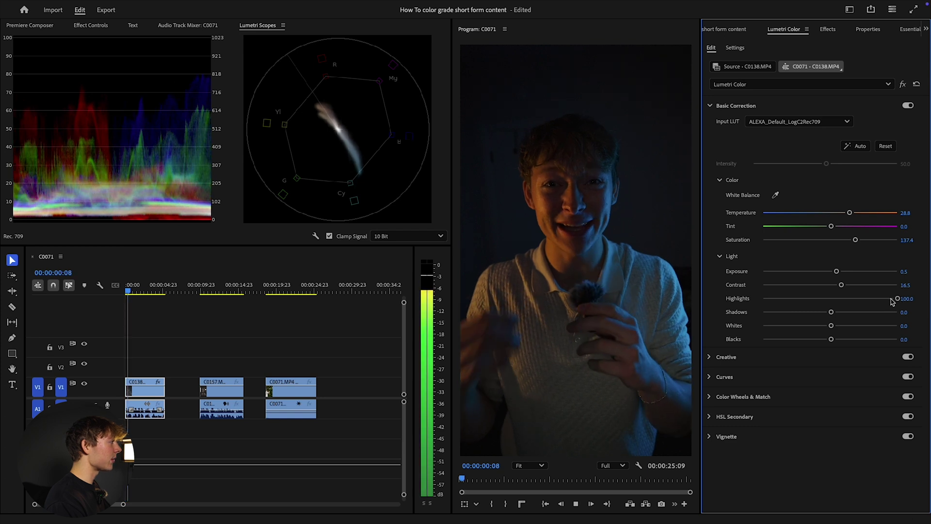
key(space)
drag(897, 298, 868, 307)
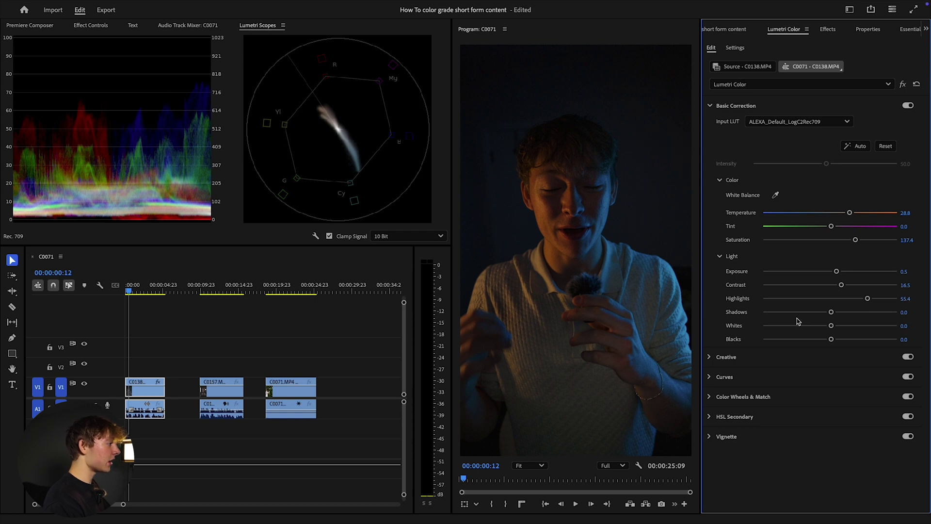
Balance the first clip's tones with shadows at 17.3, whites at 28.8 and blacks at -0.7.
drag(831, 312, 842, 311)
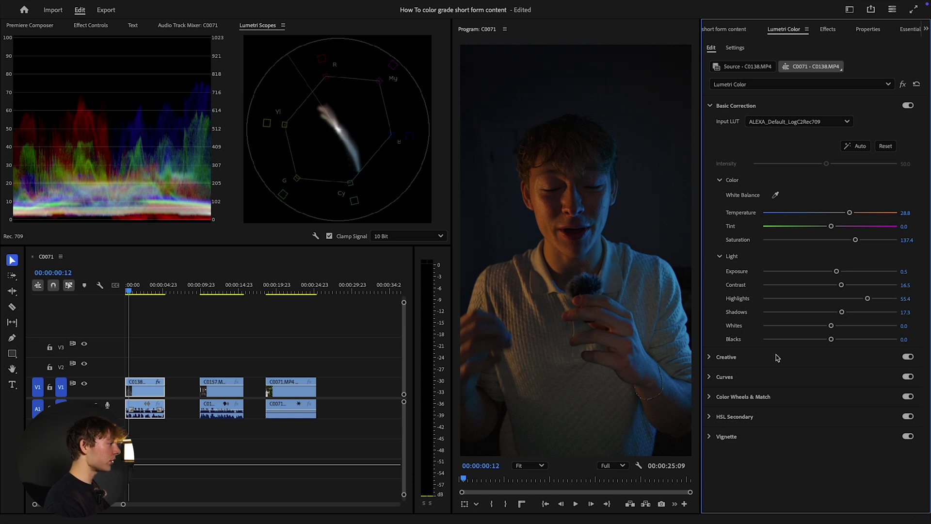
drag(832, 326, 849, 329)
key(space)
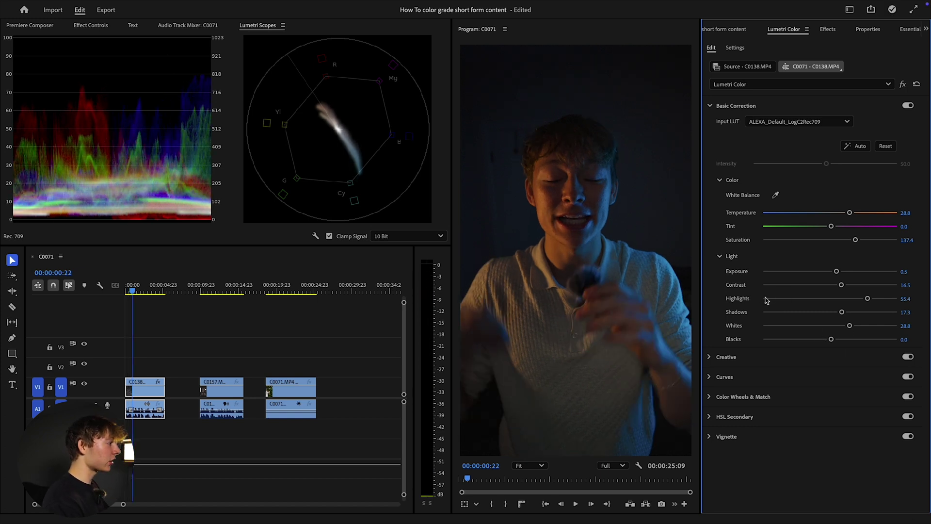
mouse_move(831, 338)
mouse_down()
mouse_move(820, 342)
mouse_move(830, 344)
mouse_up()
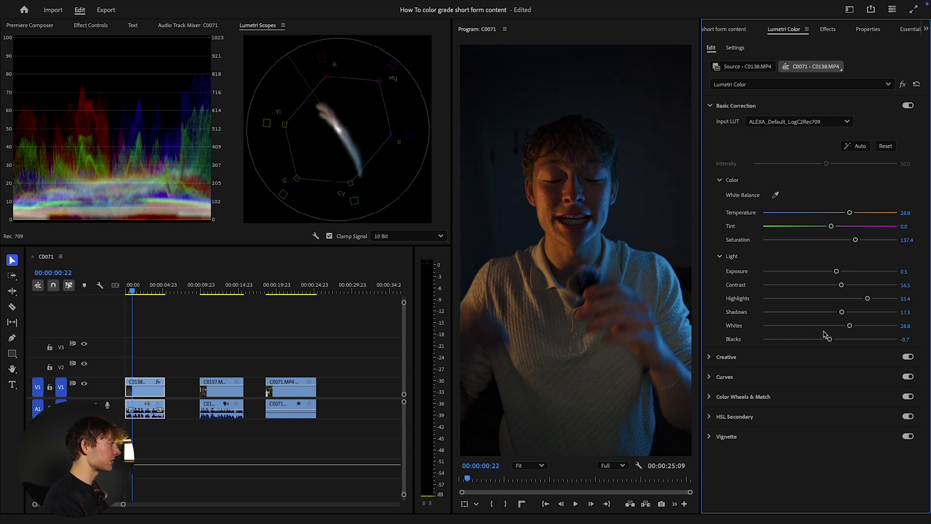
Key the face's skin tone in HSL Secondary, show the mask on gray, and widen the saturation and luminance ranges.
click(749, 357)
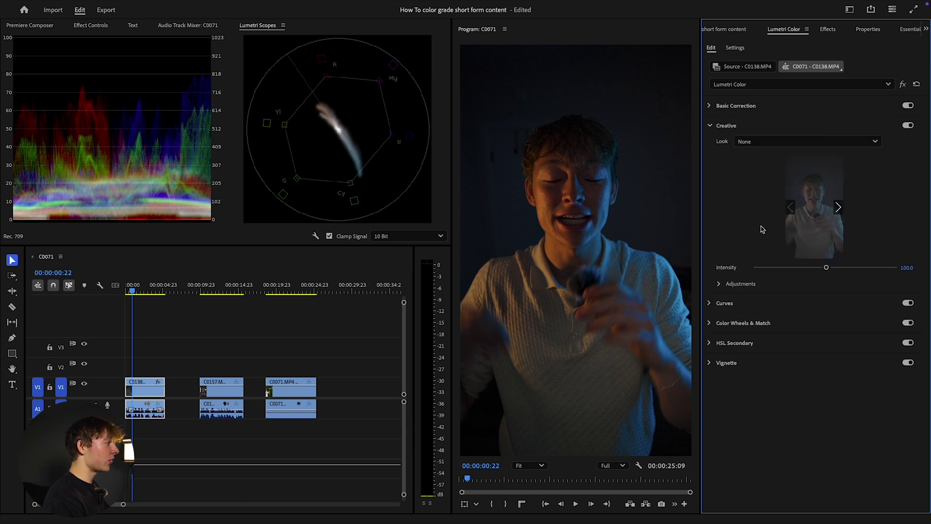
click(710, 126)
click(712, 146)
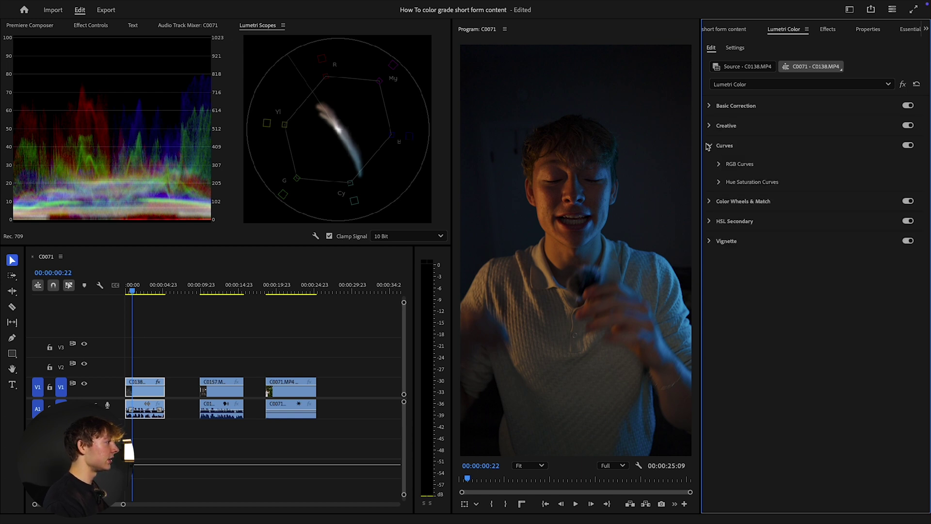
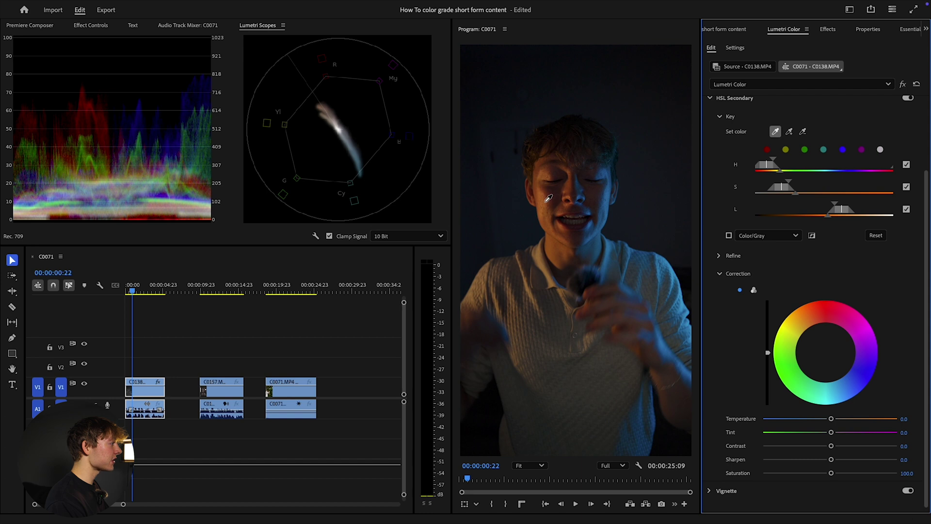
click(729, 236)
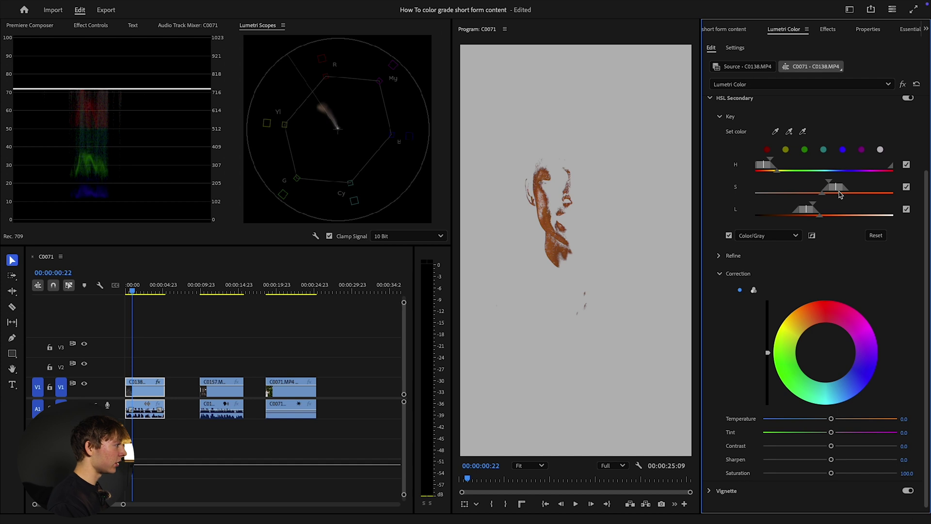
drag(829, 184, 823, 216)
click(728, 235)
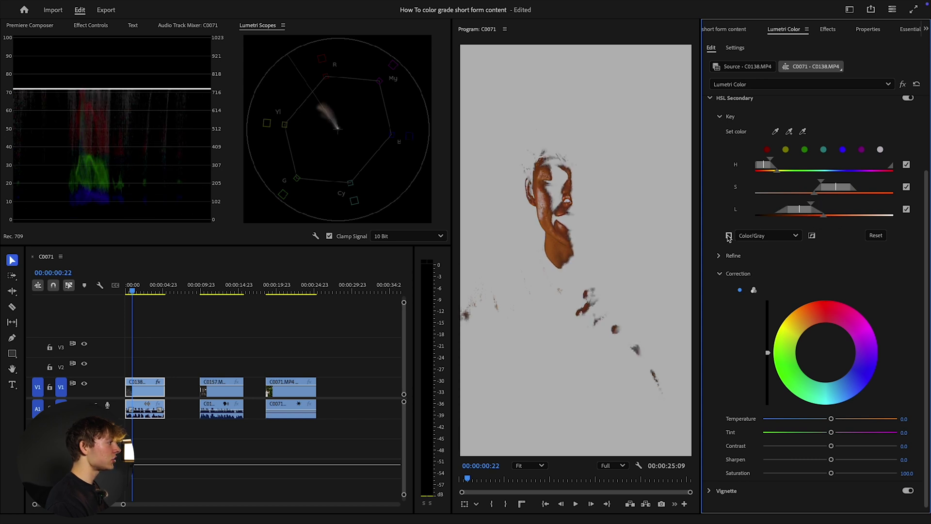
Try adding another facial skin sample to the HSL key and readjust its saturation and luminance ranges.
click(802, 134)
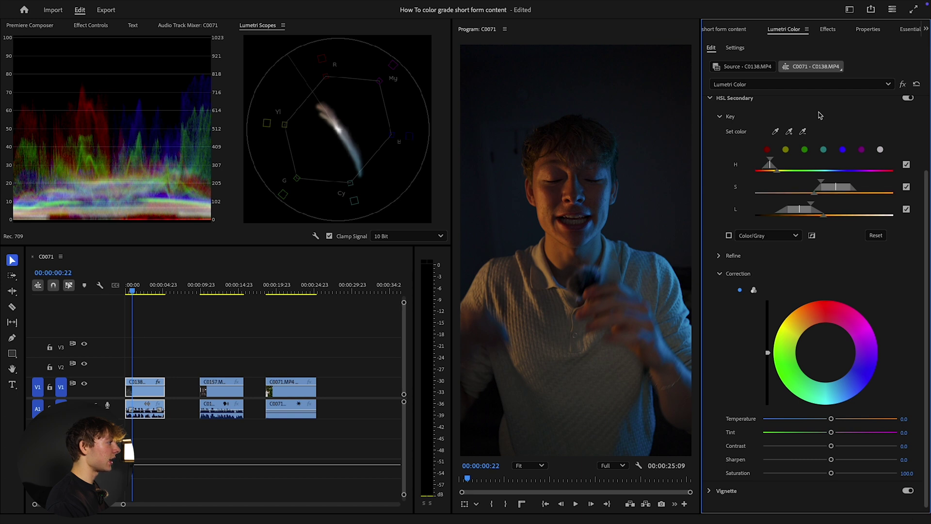
click(788, 131)
click(558, 199)
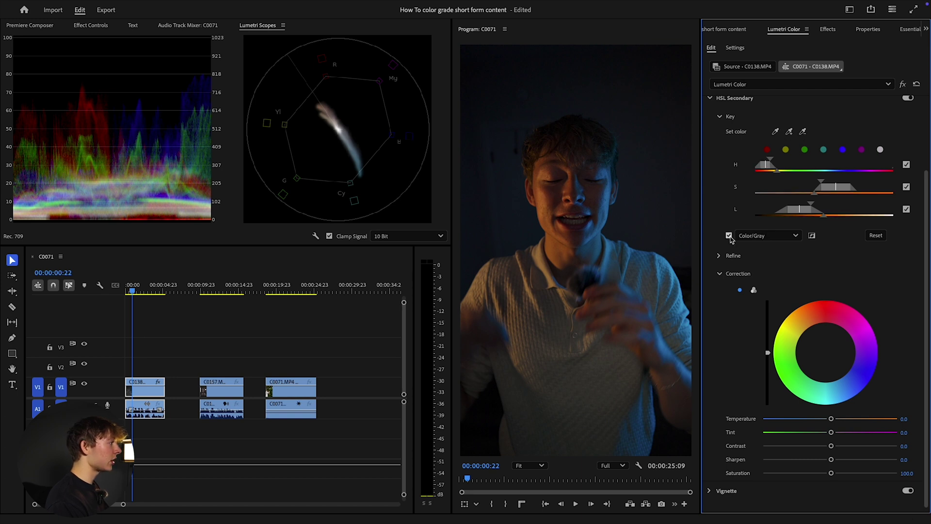
drag(841, 191, 801, 216)
Resample the skin tone from the face as the key color and adjust the key's saturation and luminance ranges.
click(775, 132)
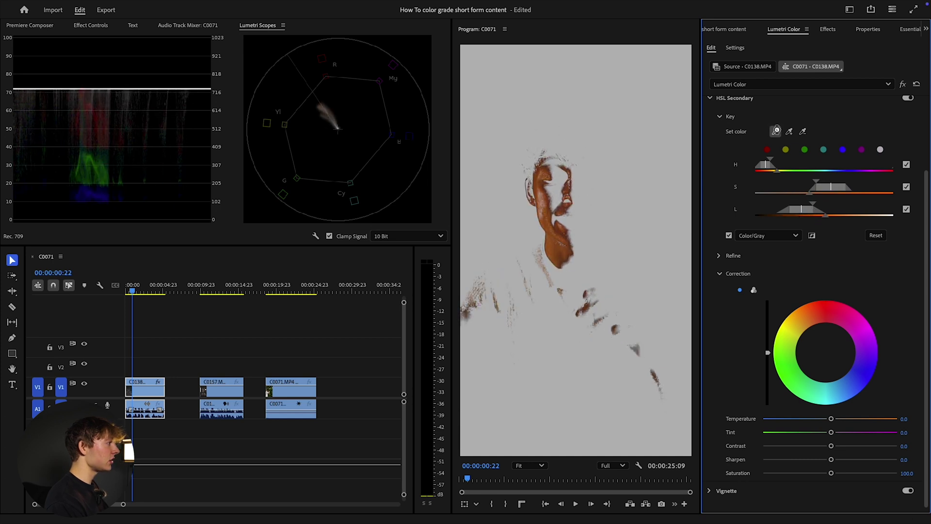
click(590, 196)
scroll(742, 194, down, 1)
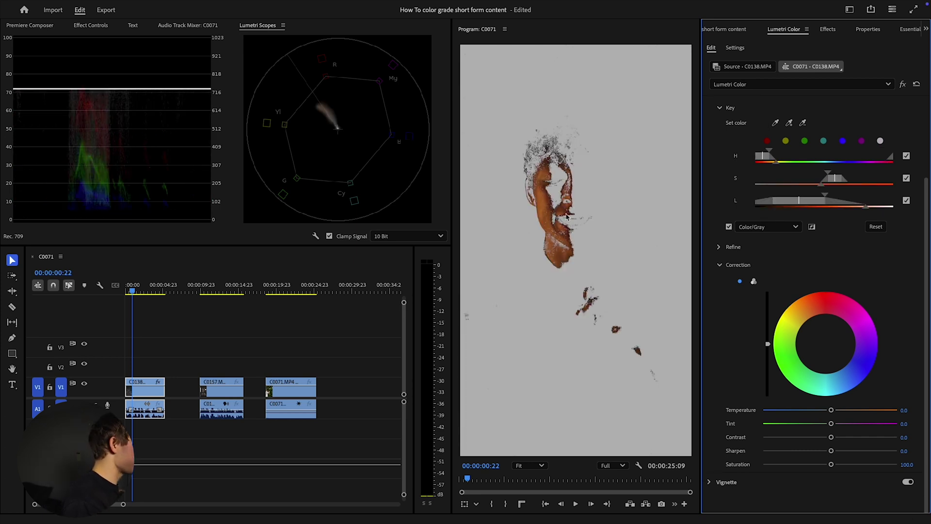
drag(864, 210, 820, 177)
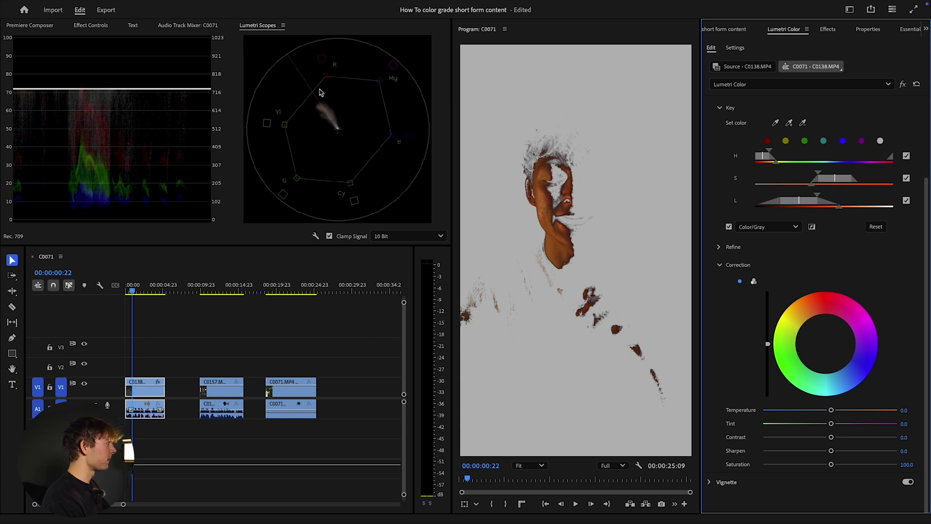
Try out the Denoise and Blur refinements on the skin-tone key.
click(294, 62)
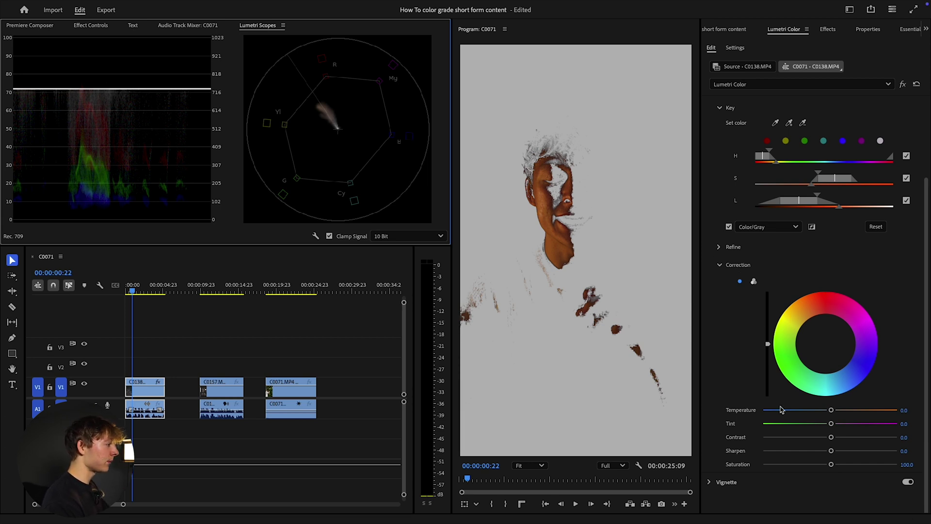
click(720, 247)
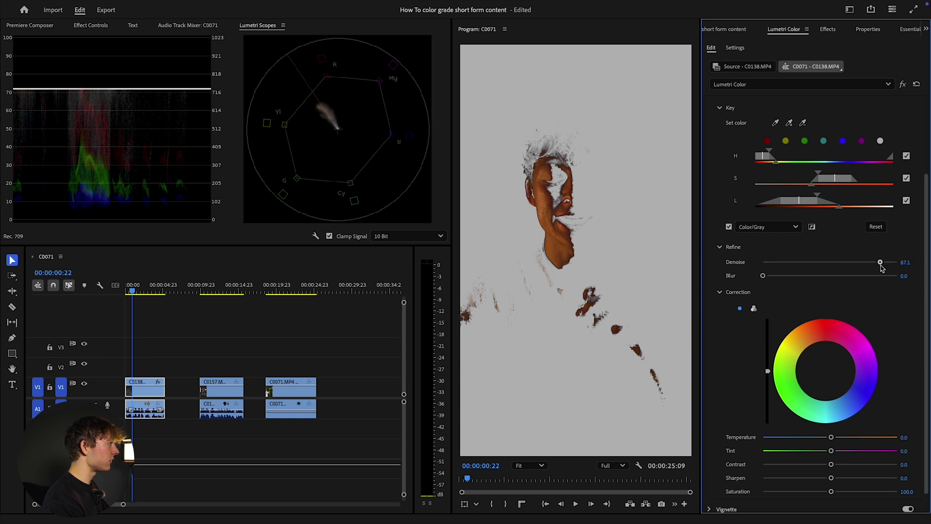
drag(768, 277, 721, 286)
click(720, 247)
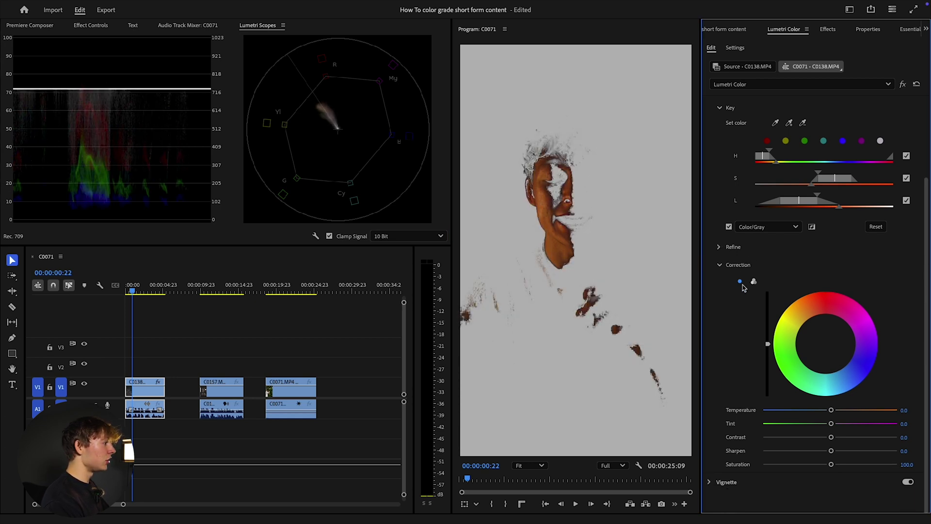
Correct the keyed skin with contrast -13.7, sharpen 5.8 and saturation 93.5, and hide the mask.
drag(832, 412, 834, 452)
click(125, 132)
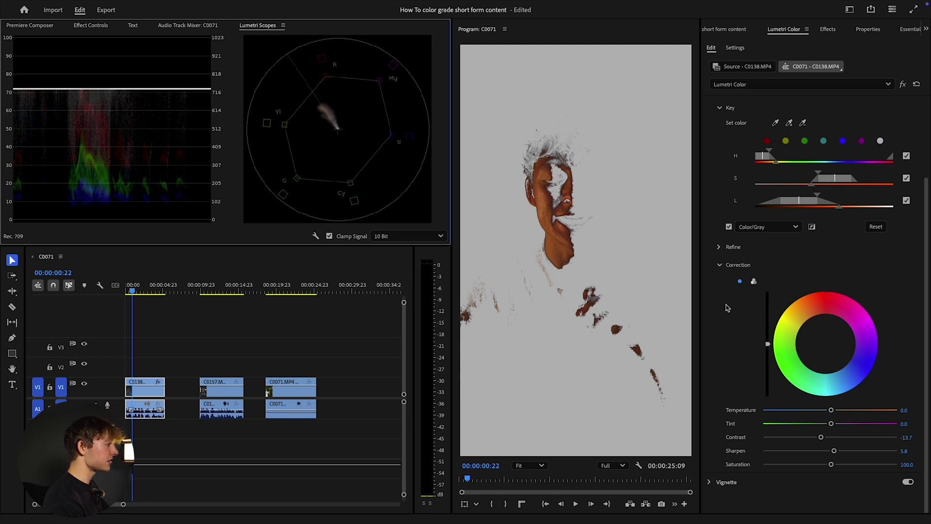
mouse_move(831, 464)
mouse_down()
mouse_move(781, 471)
mouse_move(867, 467)
mouse_move(765, 468)
mouse_move(824, 471)
mouse_up()
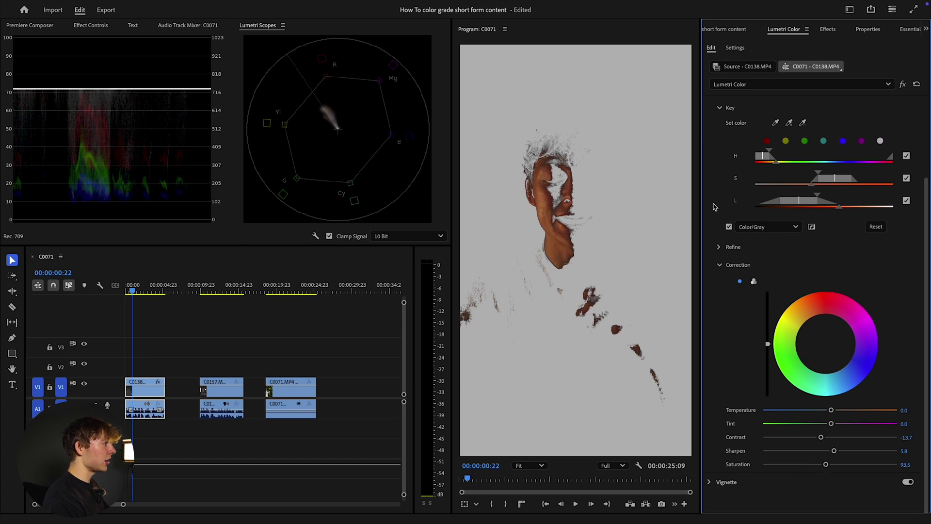
click(728, 227)
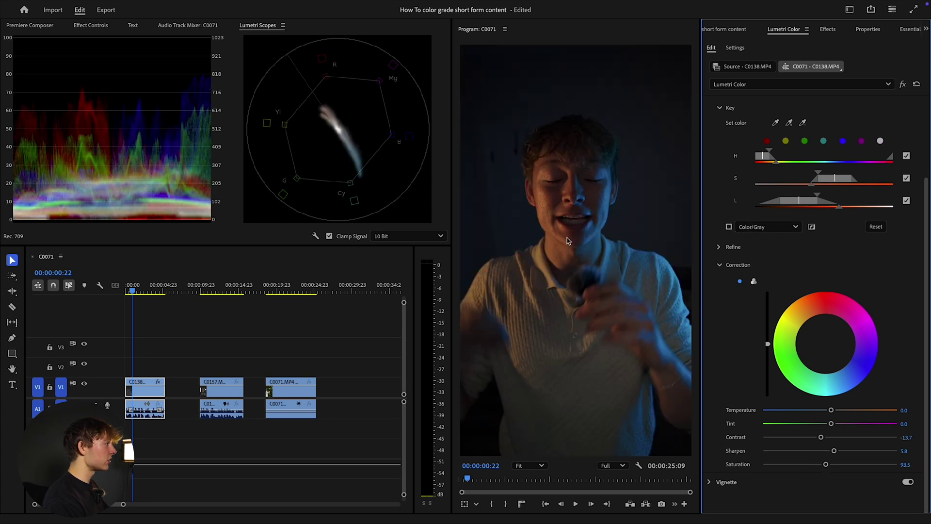
Play the graded first clip from the beginning and pause at 00:00:03:03 to review the skin tones.
click(237, 314)
key(Home)
key(space)
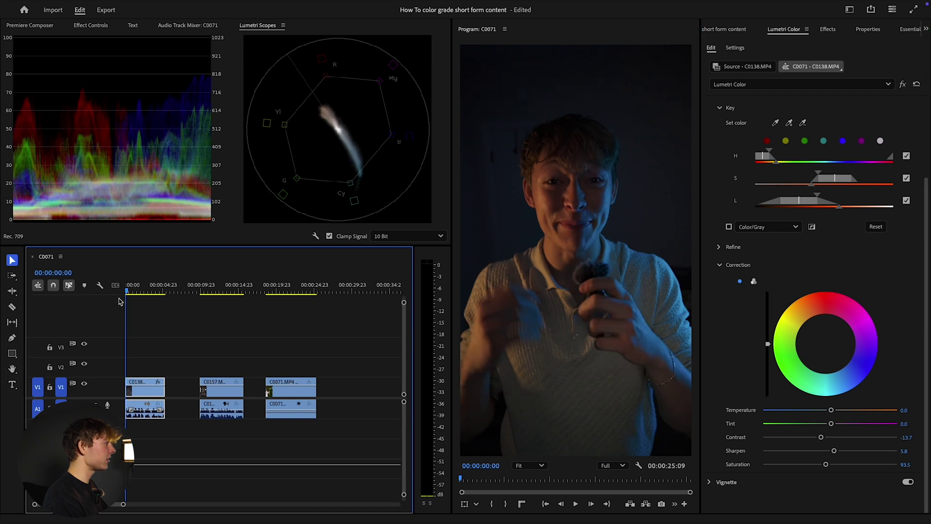
key(space)
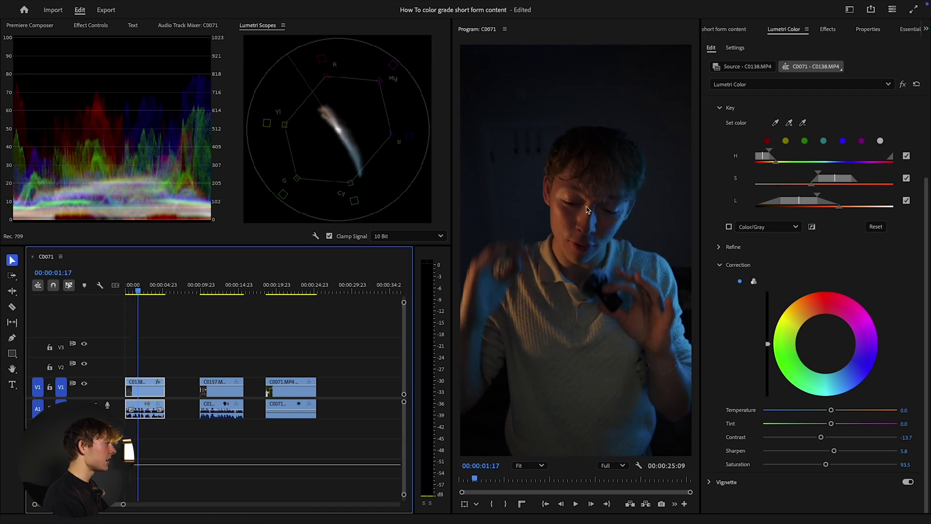
key(space)
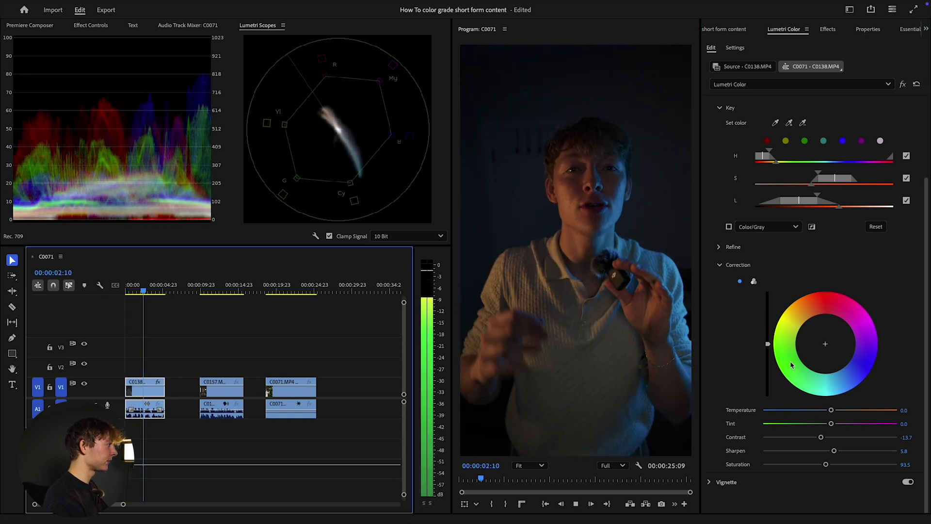
key(space)
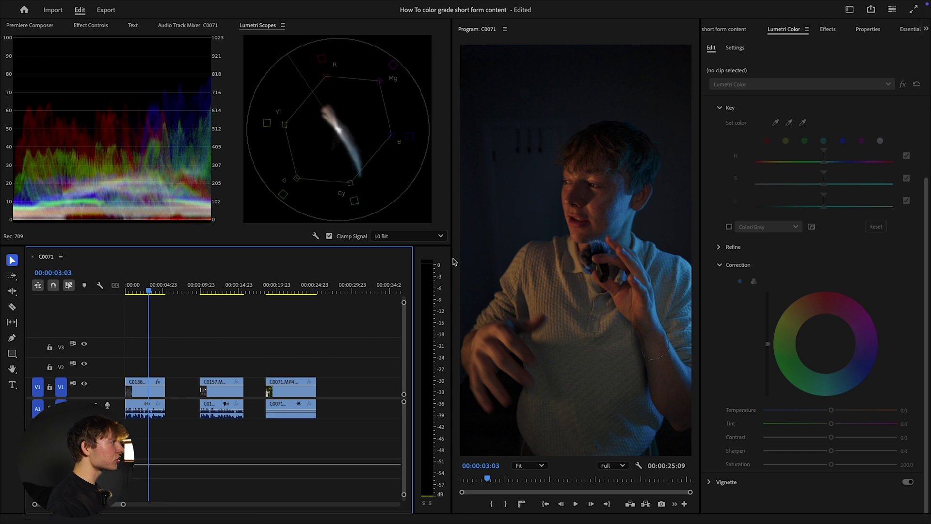
Show the effect presets and the first clip's effect controls, and start saving its Lumetri Color effect as a preset.
click(730, 30)
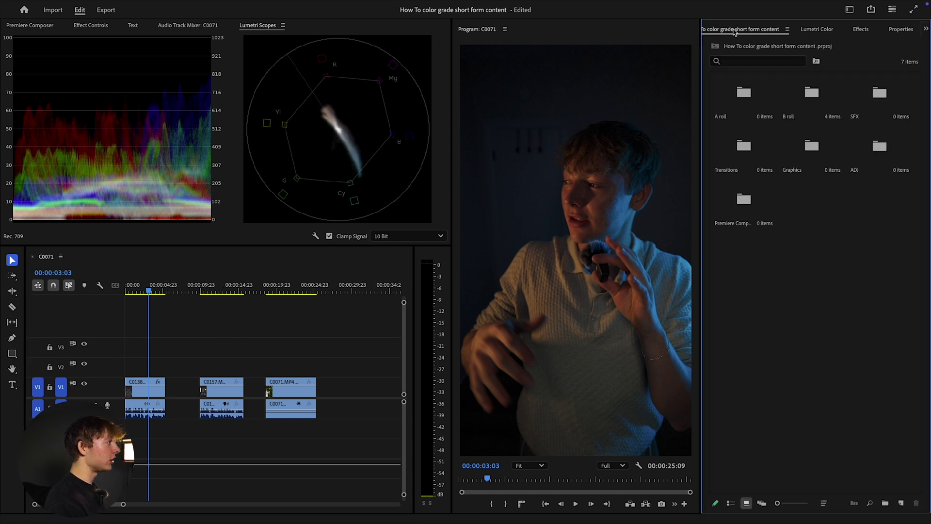
click(859, 31)
click(900, 30)
click(91, 25)
scroll(101, 153, down, 3)
click(54, 86)
right_click(67, 88)
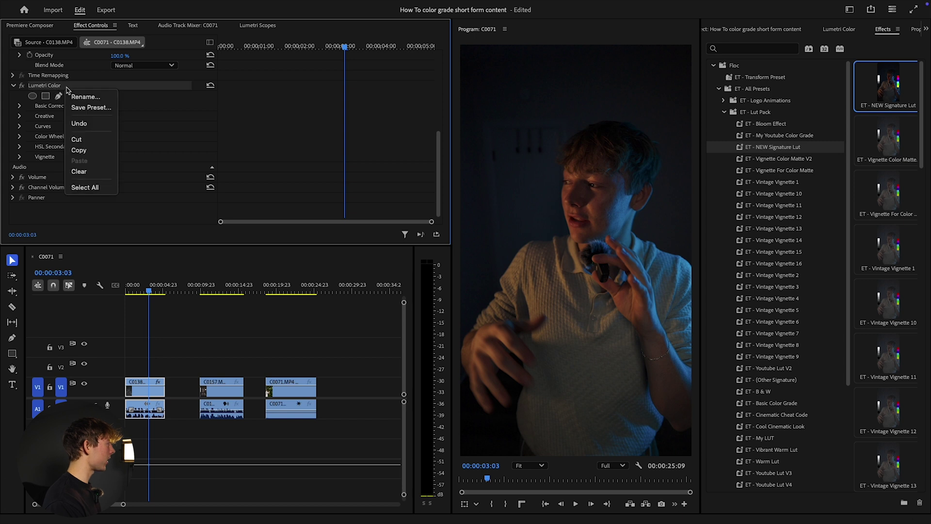
click(94, 108)
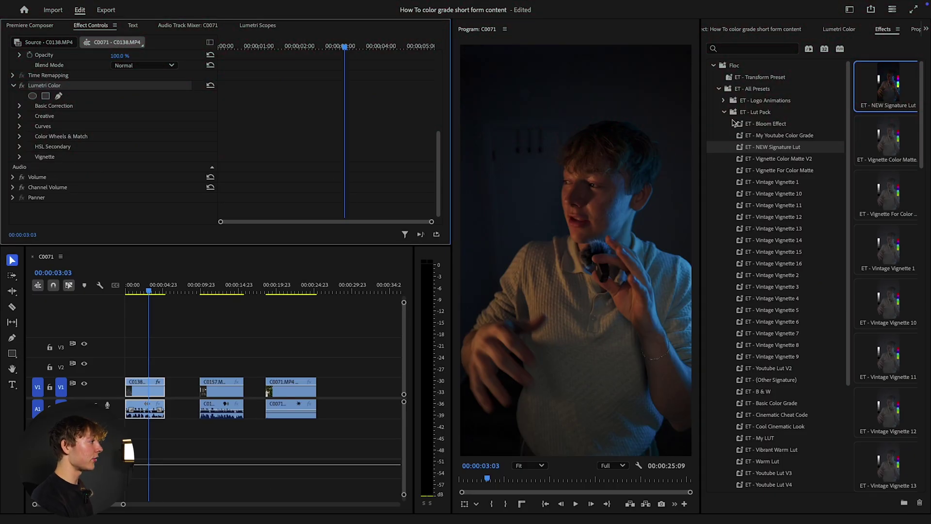
Delete the Lumetri Color effect from the first clip.
click(737, 112)
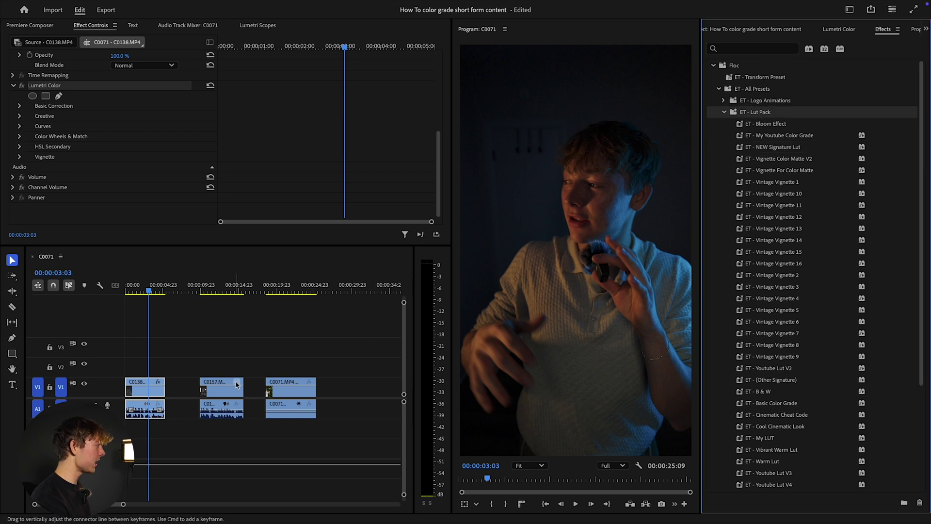
click(70, 88)
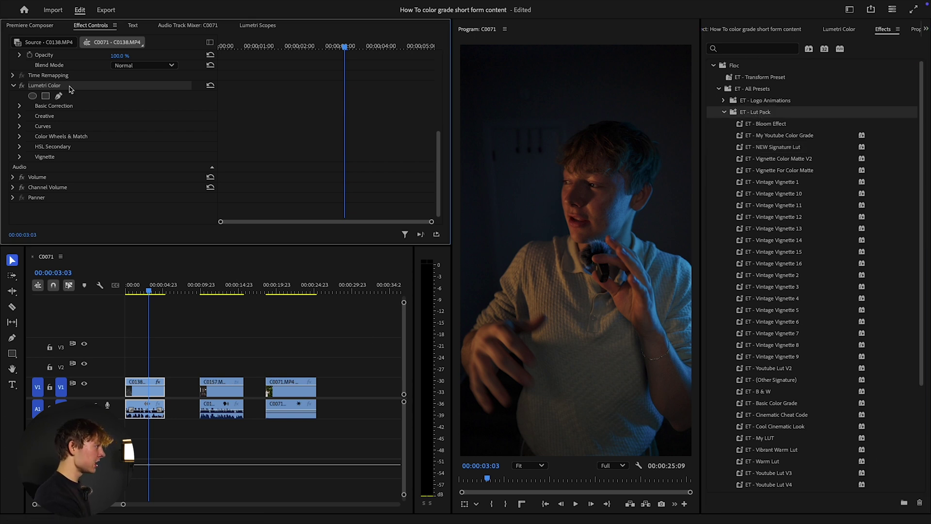
key(Delete)
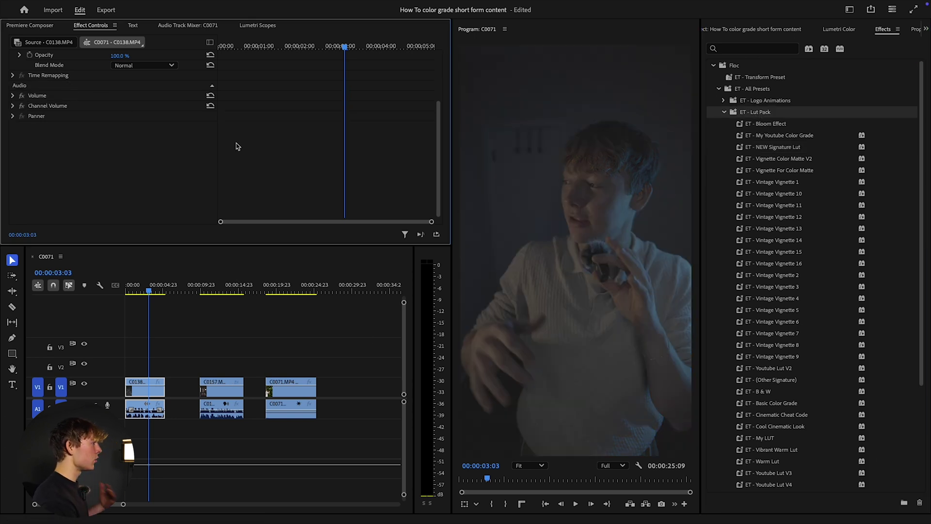
Browse the ET - Lut Pack presets and apply ET - NEW Signature Lut to the first clip.
click(789, 136)
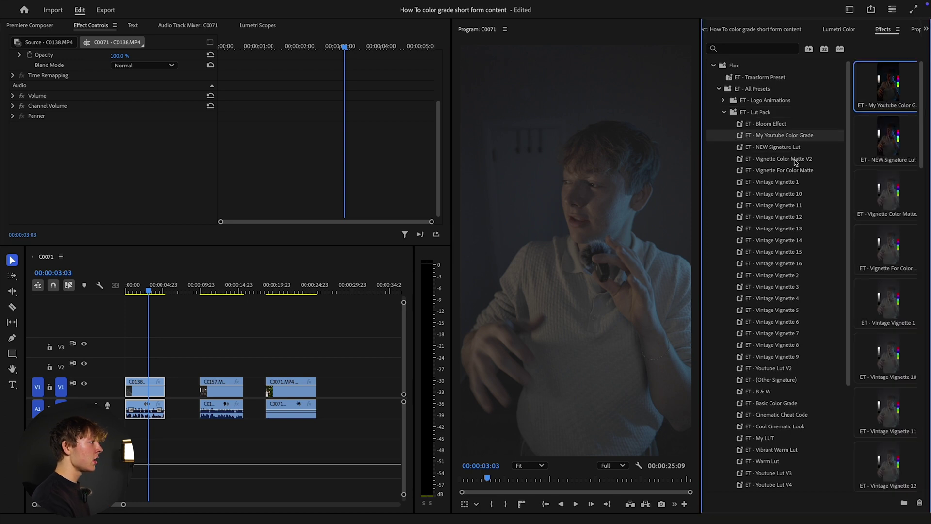
click(807, 147)
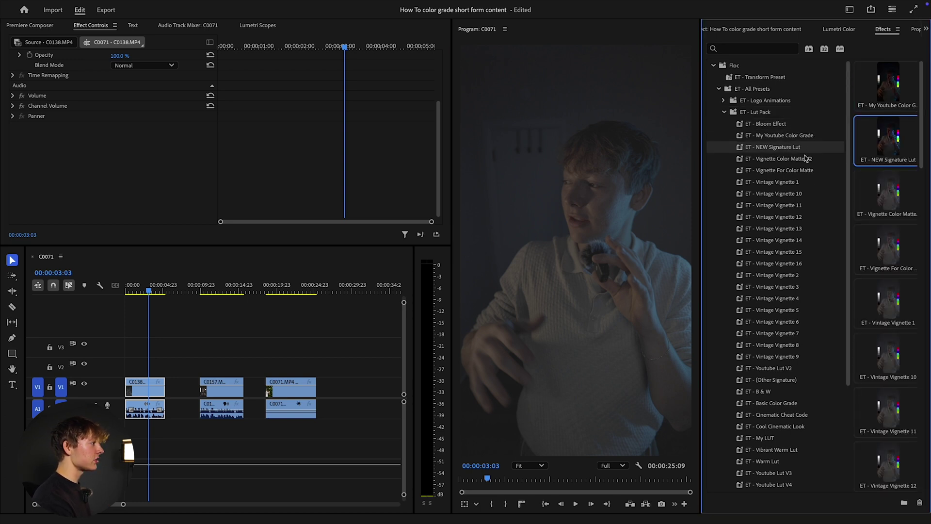
click(800, 183)
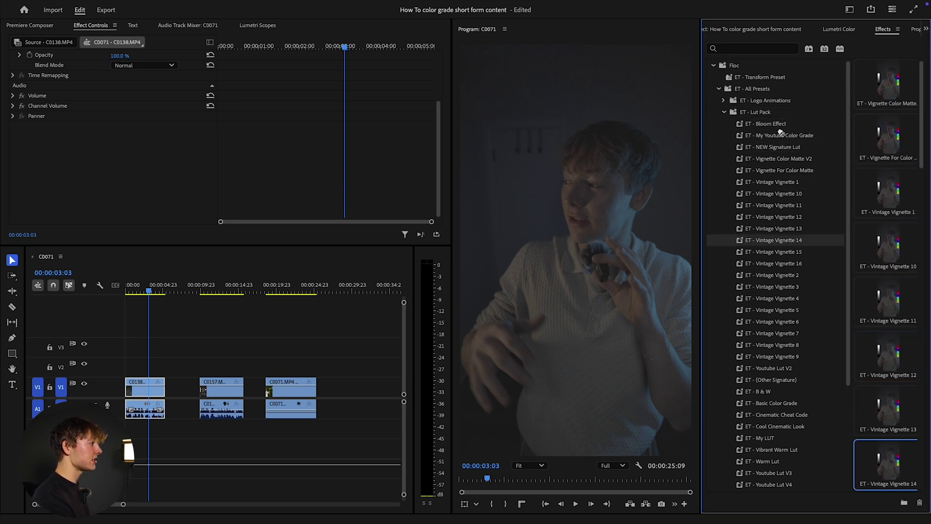
click(789, 149)
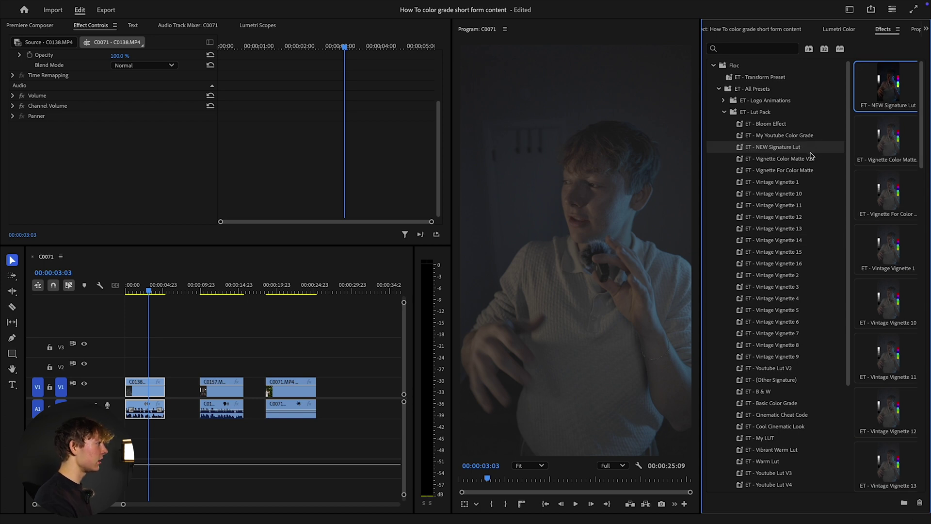
mouse_move(784, 159)
mouse_down()
mouse_move(259, 361)
mouse_move(155, 383)
mouse_up()
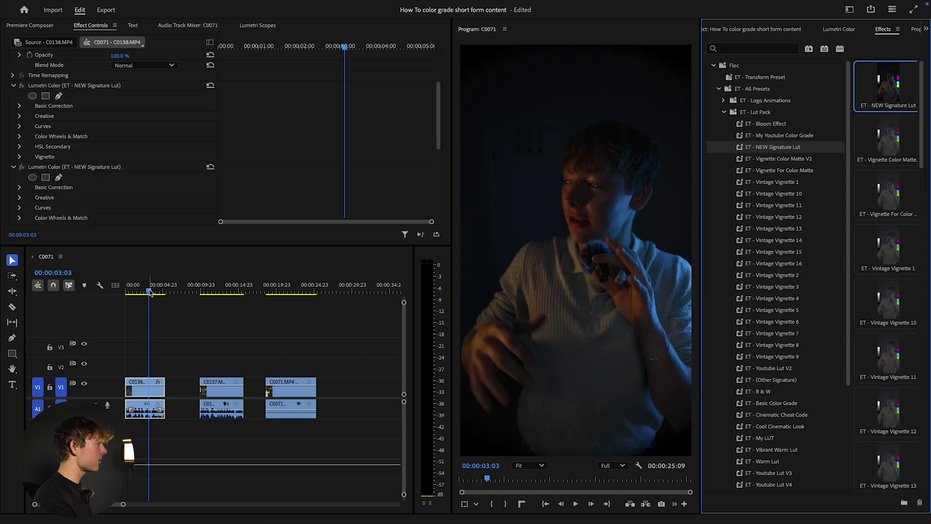
Preview the signature look from near the first clip's start and undo the applied preset.
click(131, 293)
key(space)
scroll(795, 272, down, 5)
key(ctrl+z)
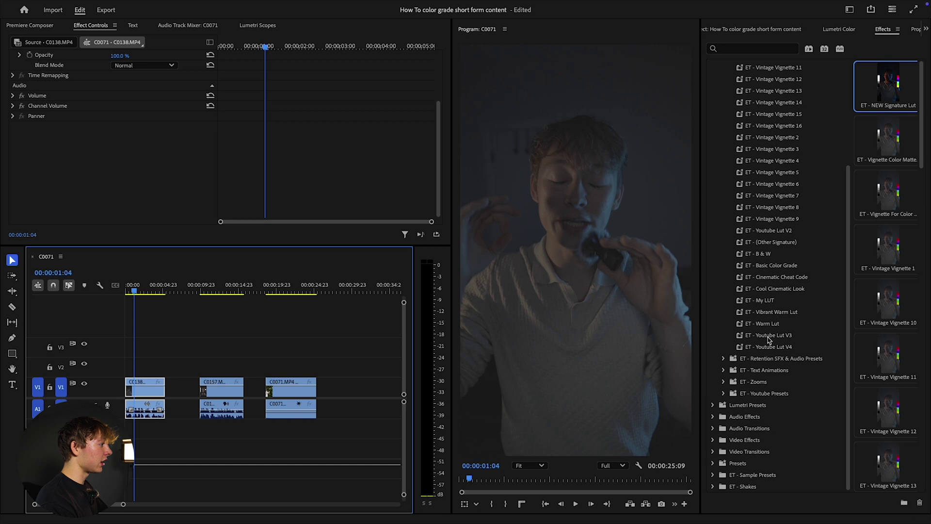
Try the ET - Youtube Lut V3 preset on the first clip, previewing it near the start, and undo it.
click(791, 338)
drag(803, 342, 145, 386)
click(128, 293)
drag(128, 292, 129, 292)
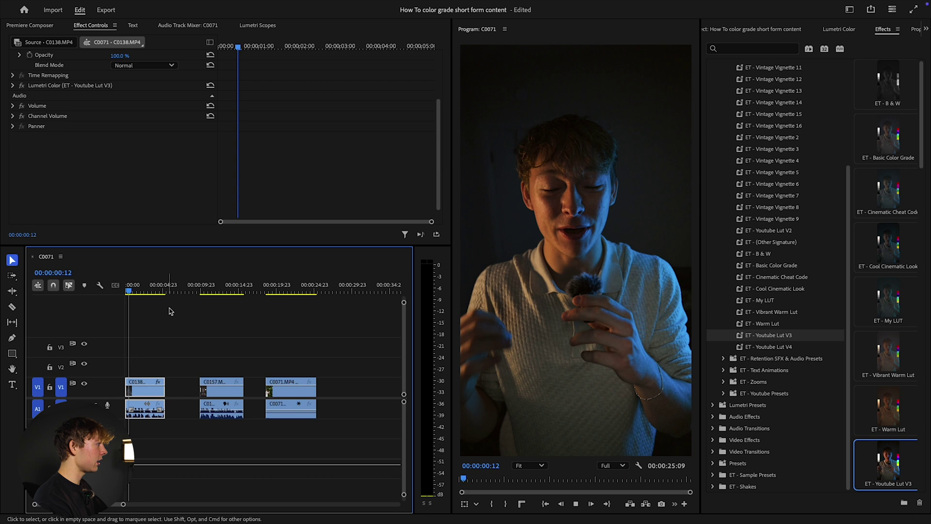
key(ctrl+z)
Apply the ET - Cool Cinematic Look preset to the first clip and select its Lumetri Color effect.
click(778, 326)
click(772, 300)
click(771, 289)
click(771, 290)
click(808, 289)
drag(814, 290, 145, 388)
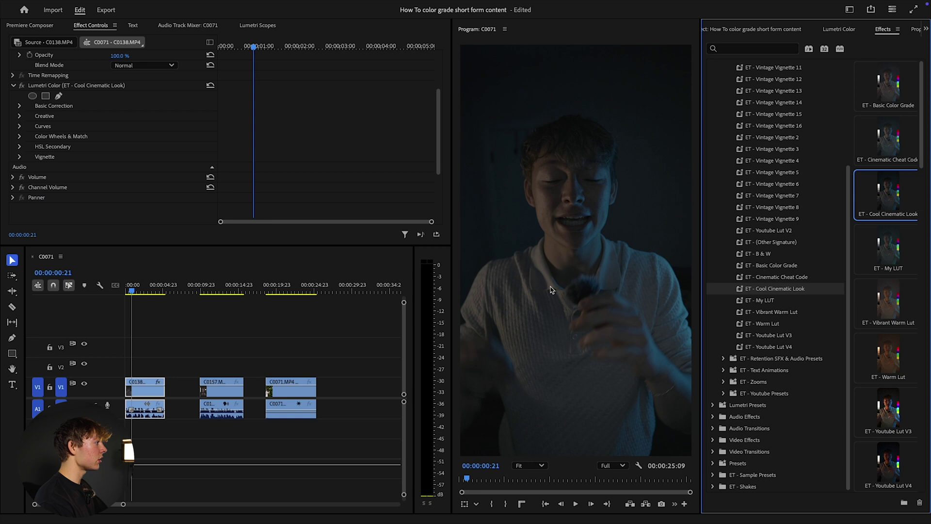
click(80, 87)
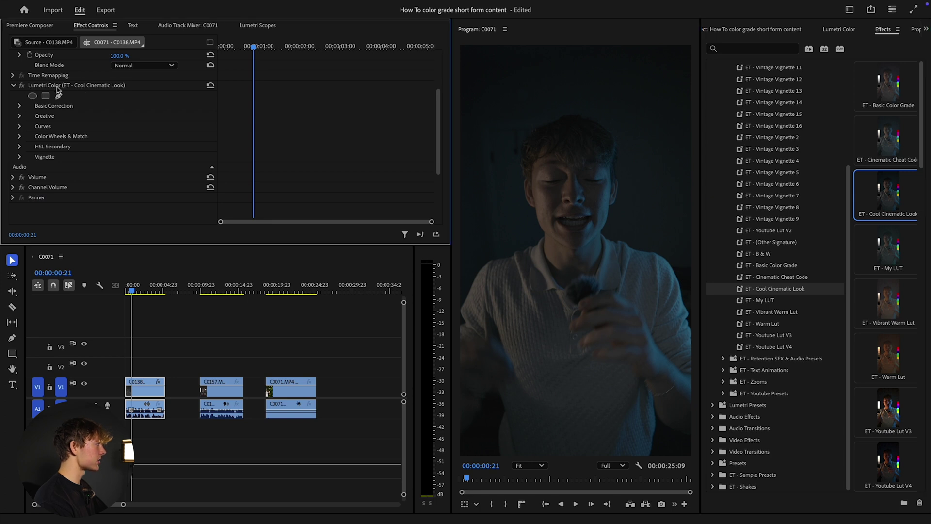
Try the ET - Vintage Vignette 5 preset on the first clip, viewing it near the clip's start, and undo it.
click(130, 292)
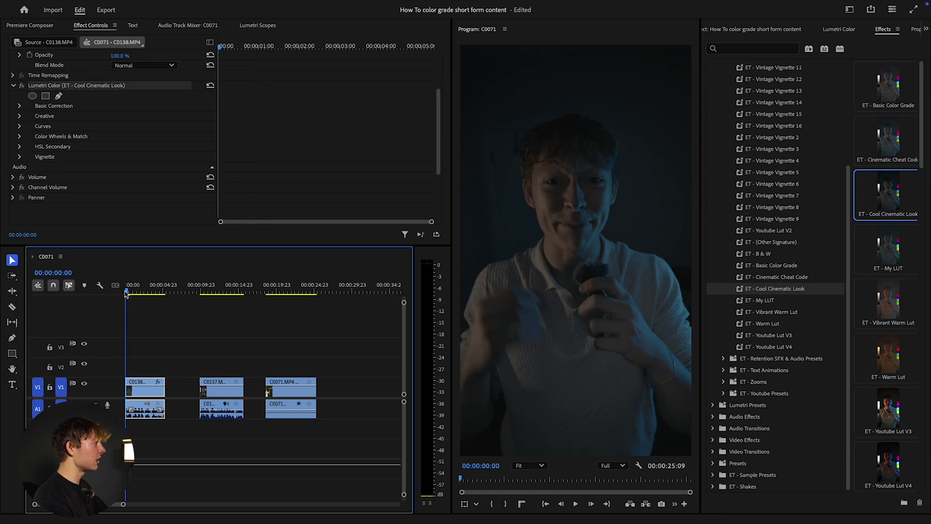
drag(798, 175, 145, 388)
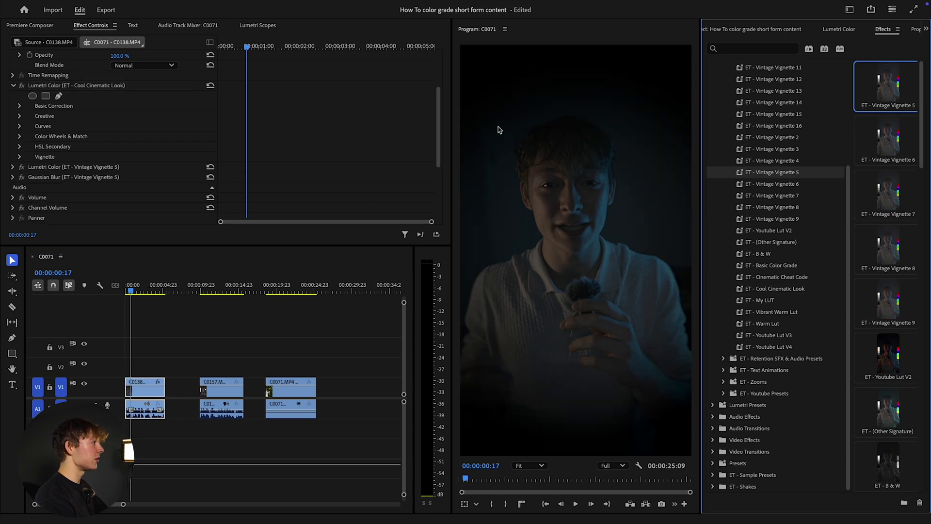
key(ctrl+z)
Apply the ET - Vintage Vignette 1 preset to the first clip on top of its cinematic look.
scroll(826, 111, up, 5)
drag(809, 186, 150, 388)
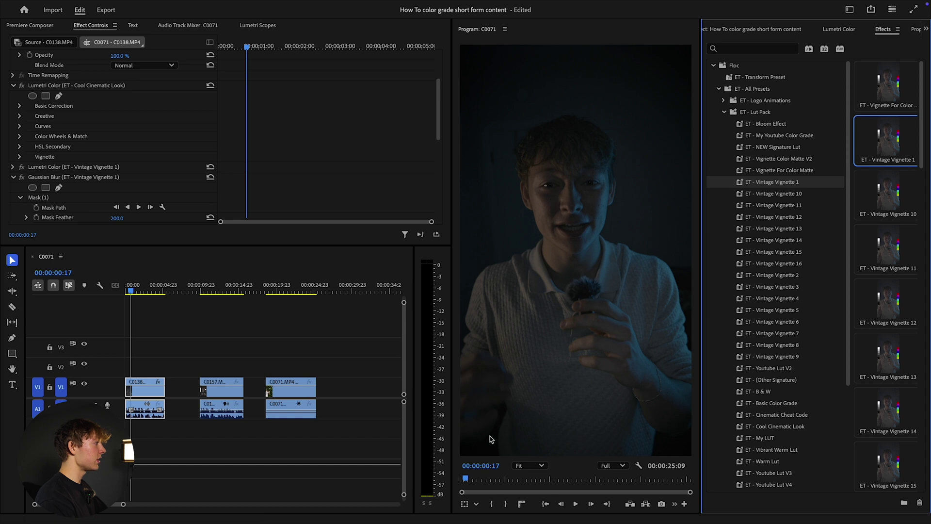
drag(737, 208, 138, 387)
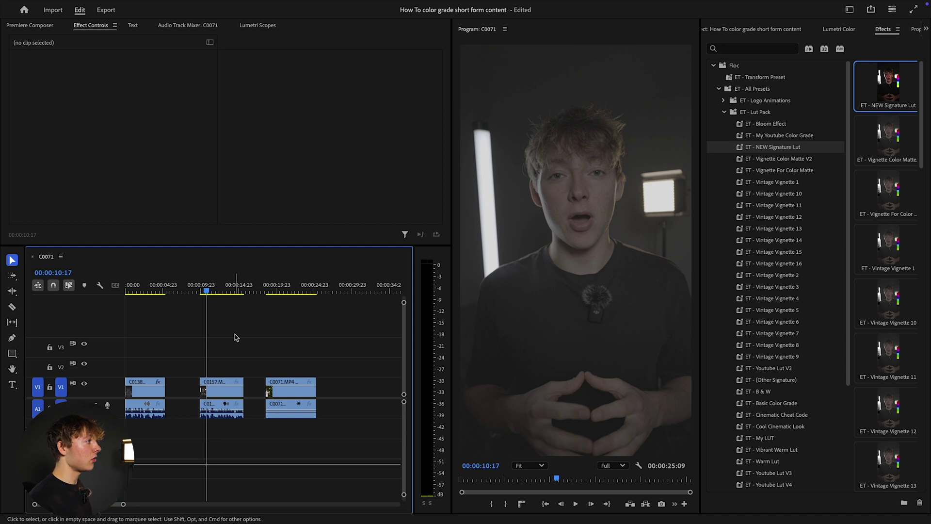
Apply the ET - NEW Signature Lut preset to the second clip and preview it from the clip's start.
scroll(884, 219, down, 6)
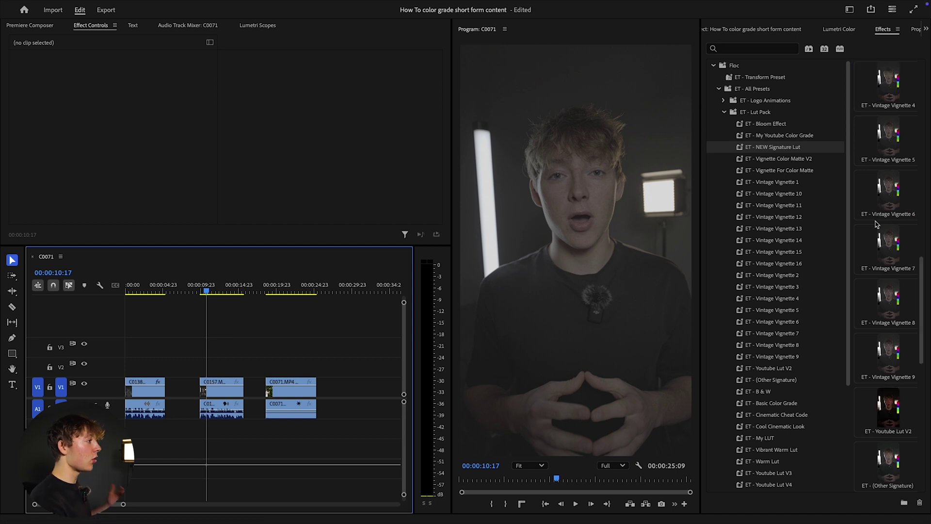
scroll(883, 219, up, 6)
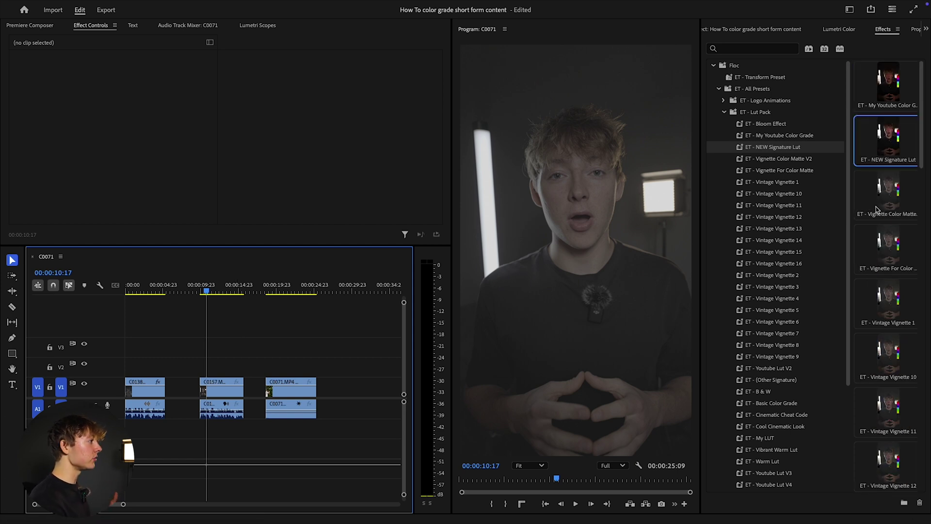
click(765, 146)
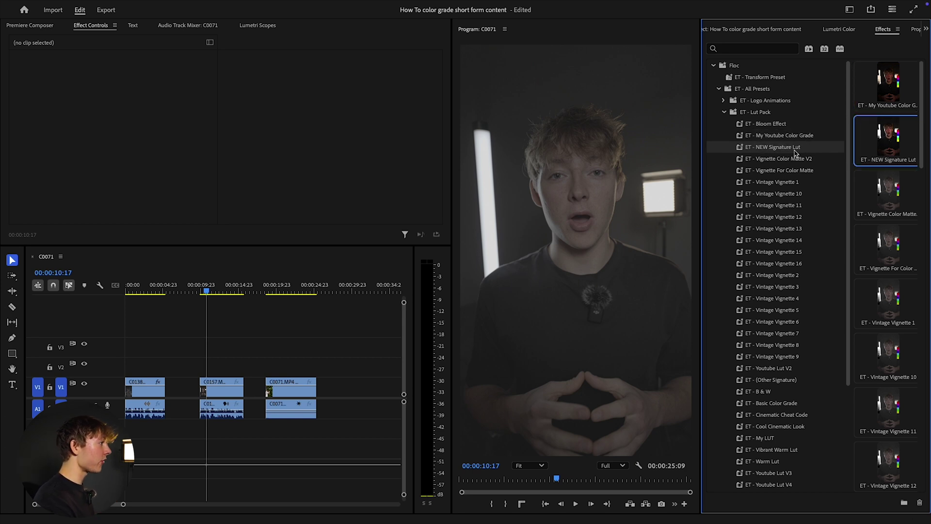
drag(676, 219, 222, 388)
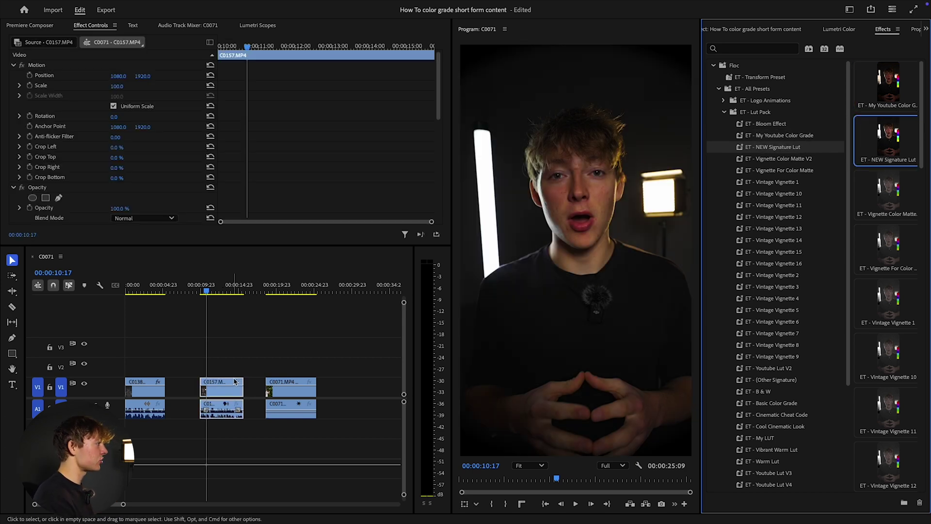
click(200, 292)
key(space)
scroll(624, 262, down, 2)
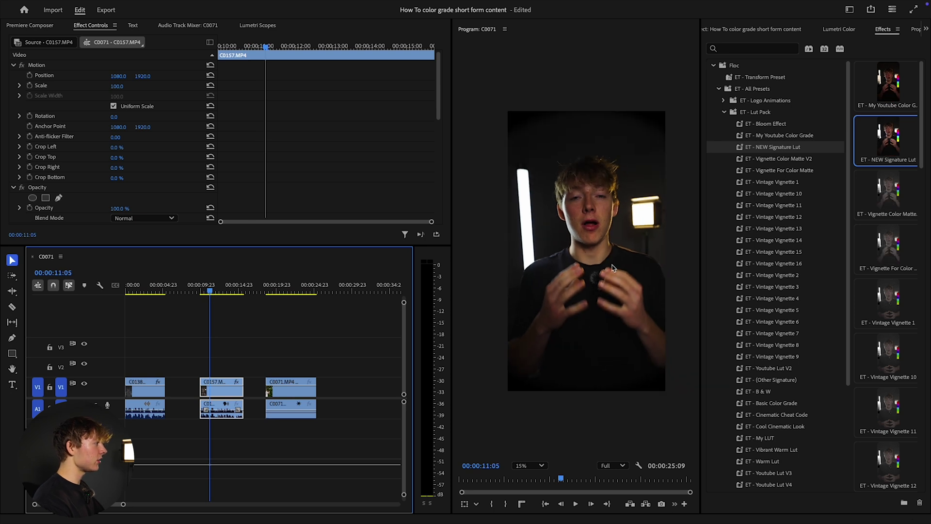
scroll(776, 291, down, 4)
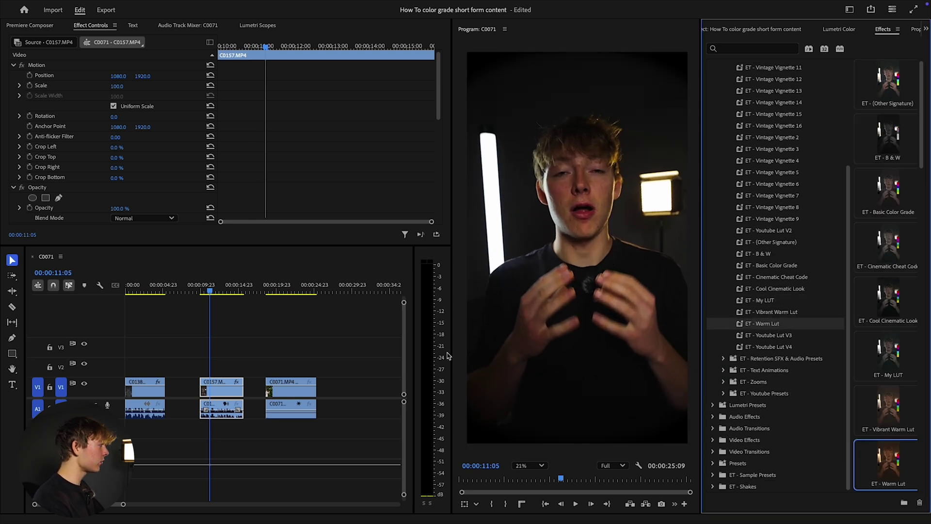
Create a 2160 × 3840 adjustment layer at 23.976 fps and place it on V2 above the second clip.
click(840, 30)
key(shift+1)
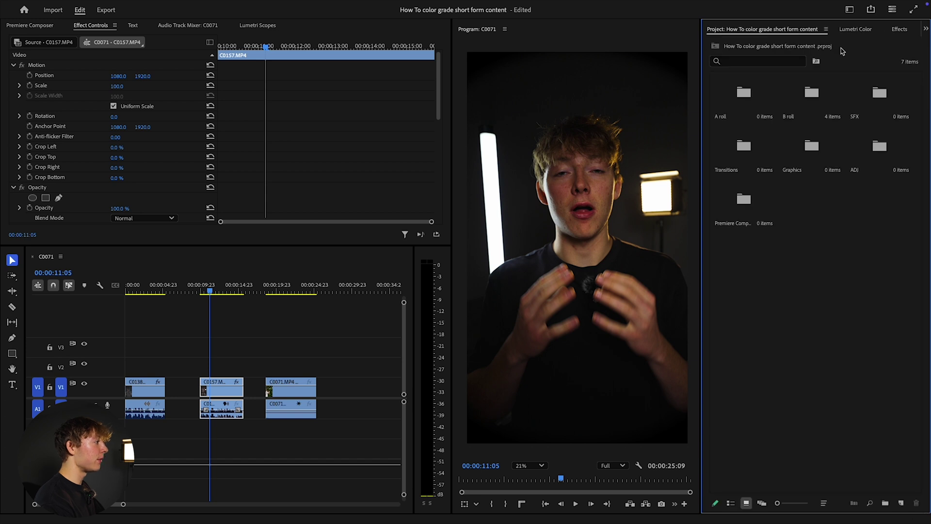
click(901, 502)
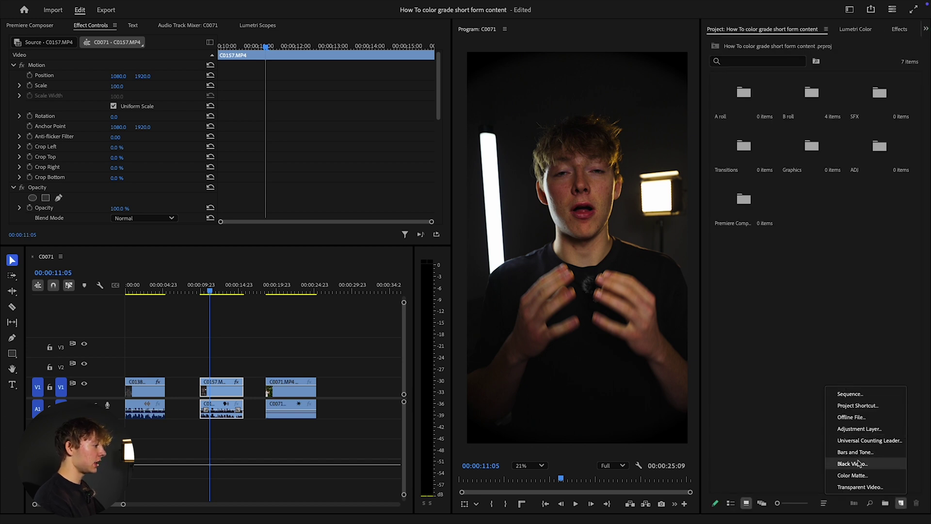
click(859, 428)
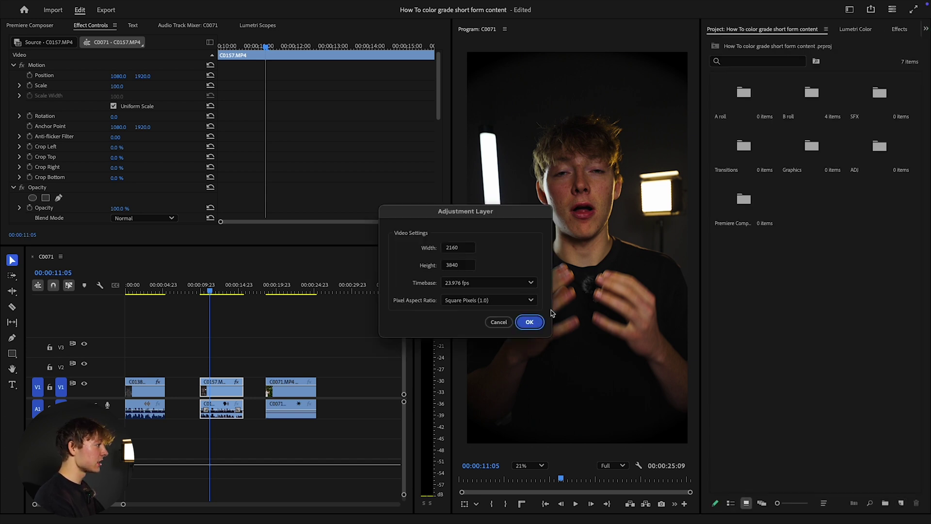
click(539, 321)
drag(804, 203, 202, 369)
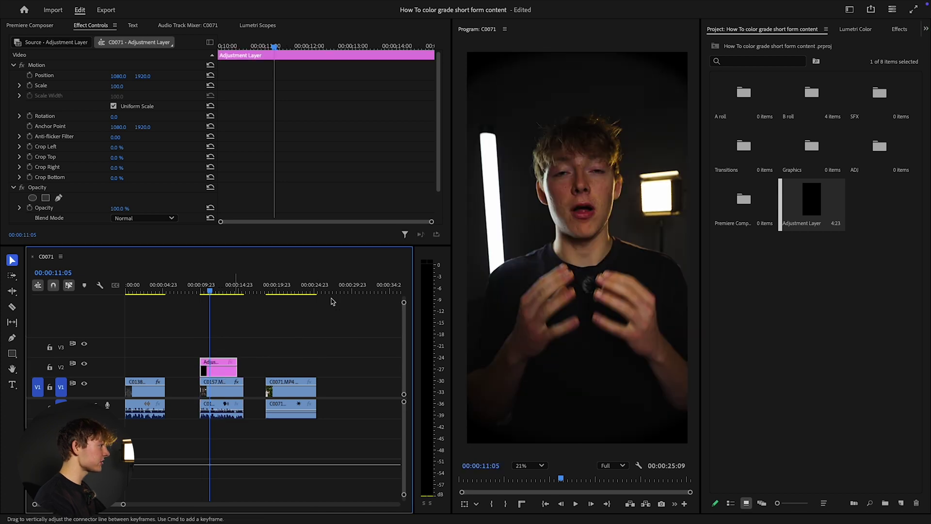
Apply the ET - Cinematic Cheat Code preset to the adjustment layer and preview the look over the second clip.
click(899, 28)
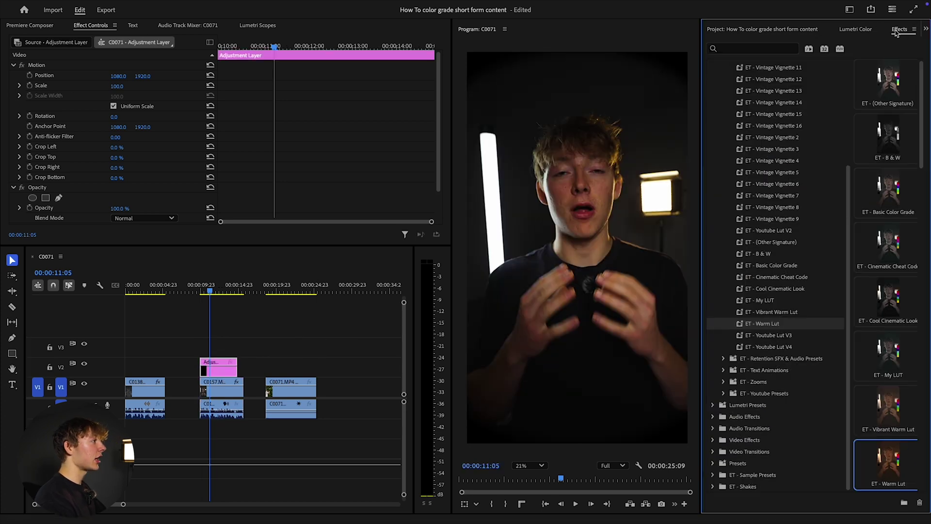
click(775, 300)
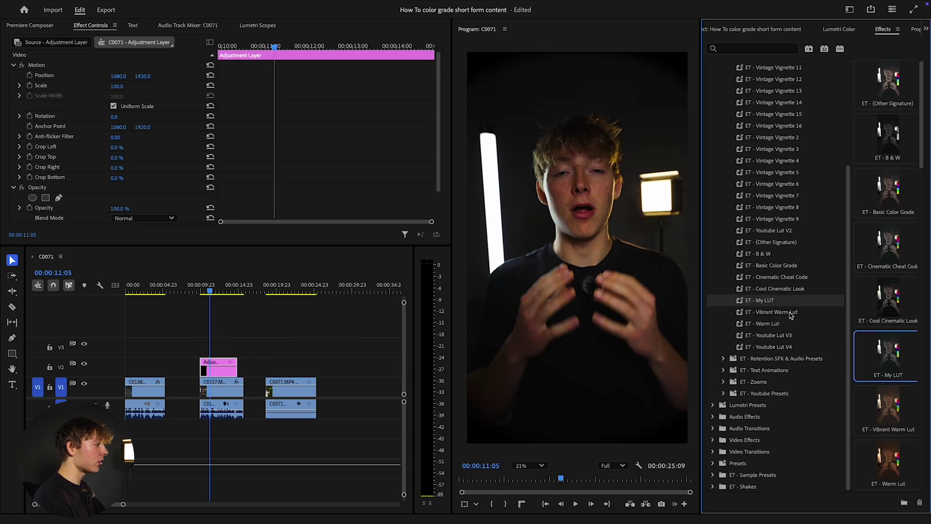
click(771, 266)
click(781, 278)
click(200, 291)
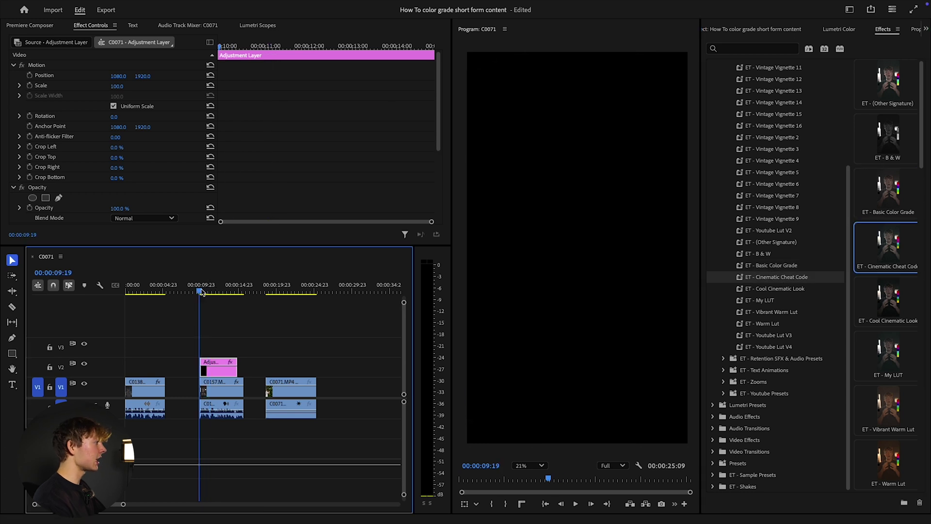
drag(202, 293, 208, 291)
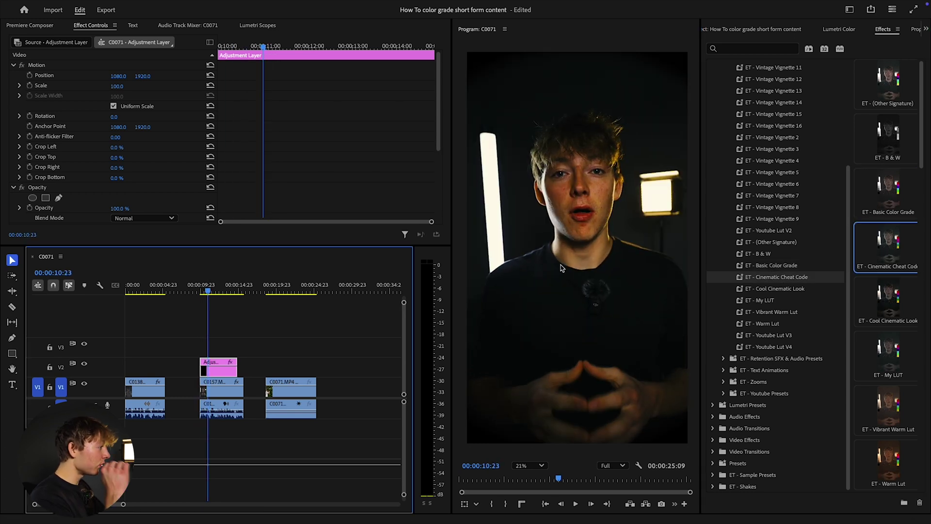
Try the ET - Vintage Vignette 6 and ET - Vintage Vignette 10 presets on the adjustment layer and preview them over the second clip.
drag(799, 184, 219, 367)
key(space)
scroll(802, 151, up, 3)
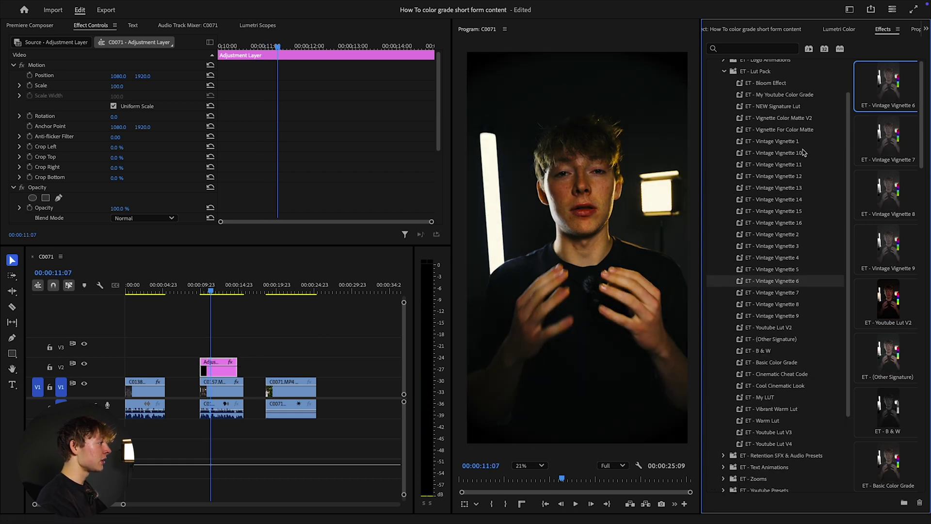
drag(802, 153, 210, 364)
click(211, 291)
key(space)
drag(220, 294, 215, 293)
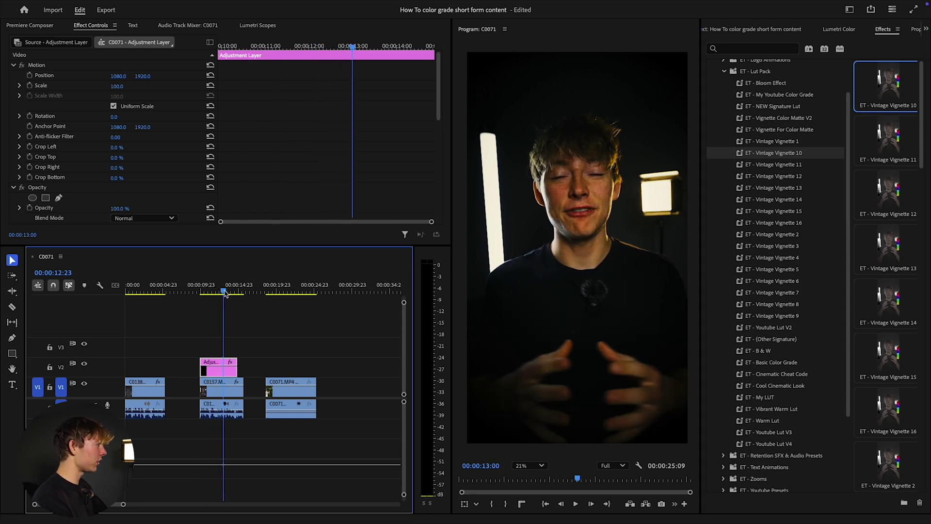
Delete the adjustment layer above the second clip.
key(Delete)
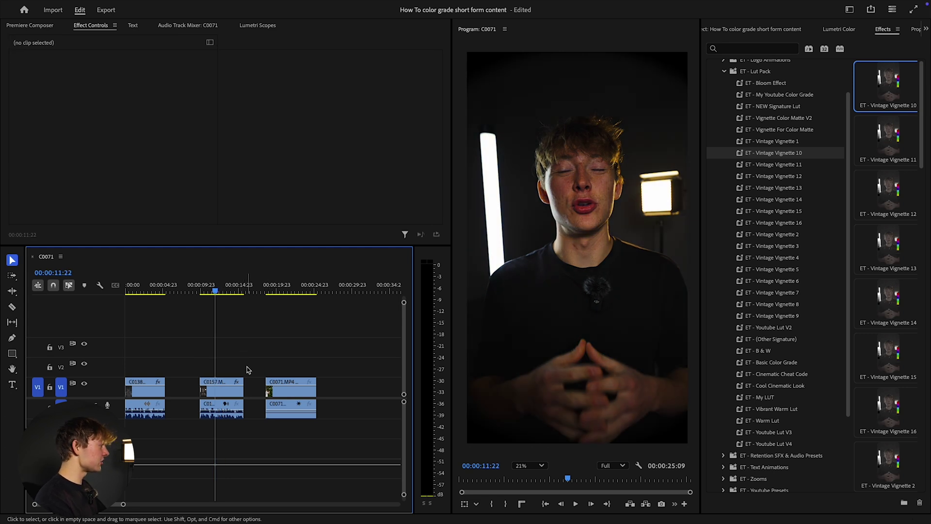
click(224, 391)
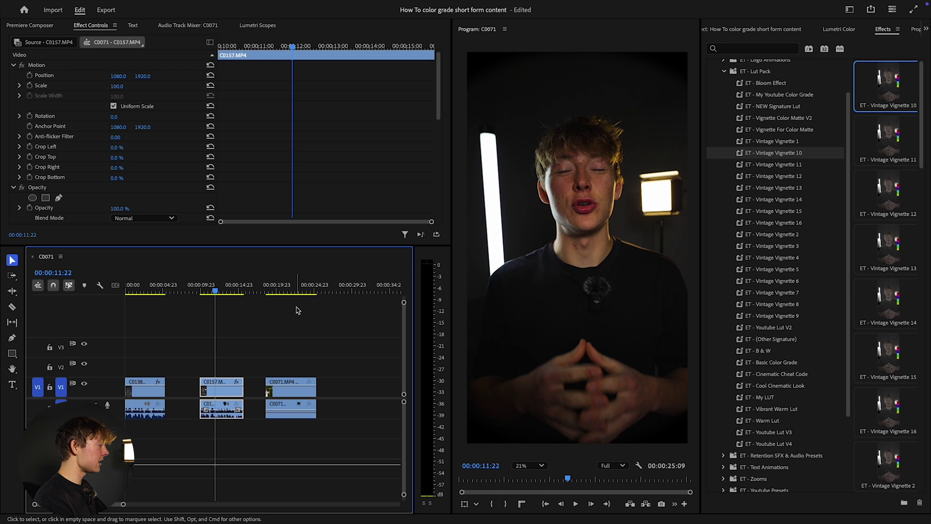
click(287, 347)
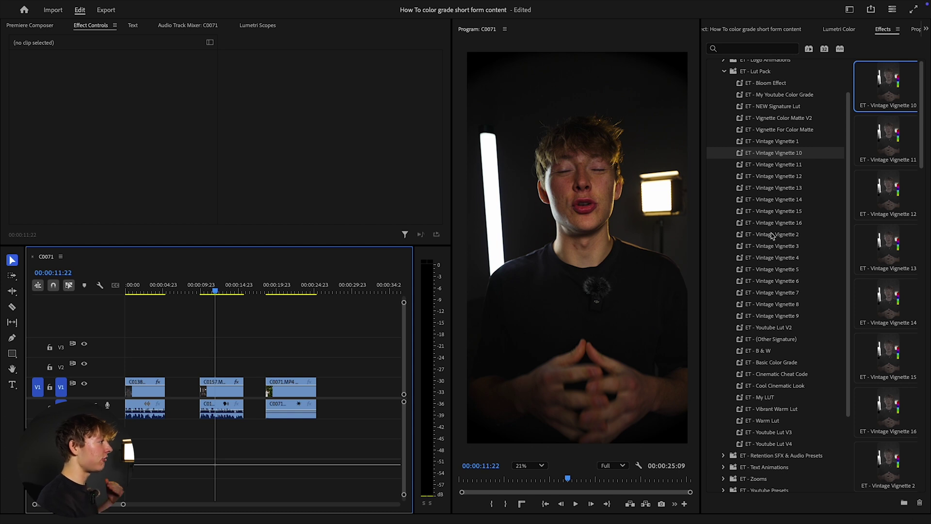
scroll(775, 221, up, 2)
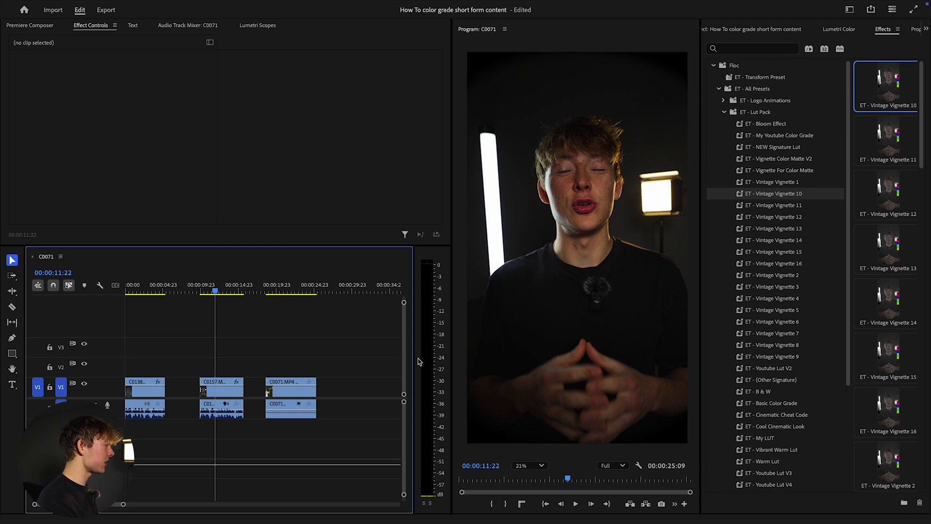
Remove the effects added by the signature preset from the second clip.
click(220, 388)
scroll(165, 157, down, 5)
scroll(85, 108, up, 1)
click(85, 103)
key(Delete)
click(85, 103)
key(Delete)
Show the Lumetri scopes and set the second clip's Basic Correction Input LUT to ALEXA_Default_LogC2Rec709.
click(839, 30)
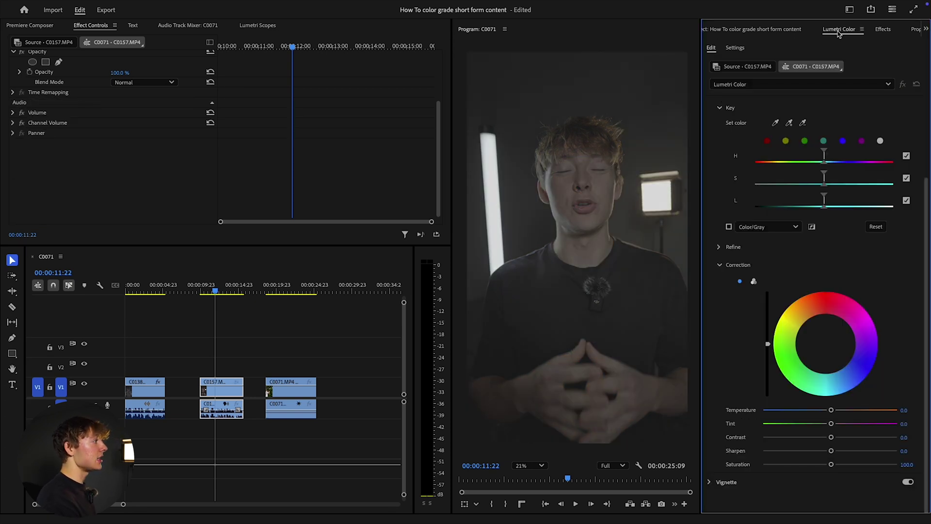
click(252, 26)
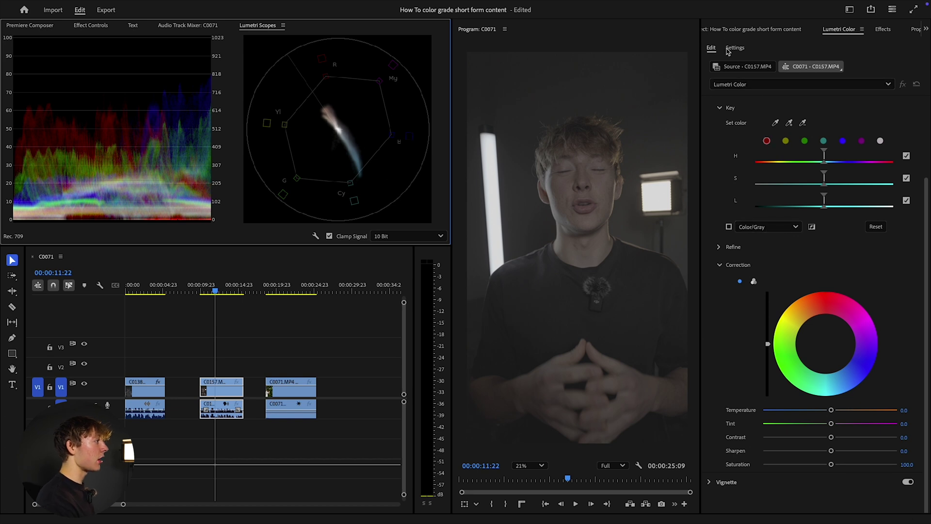
click(838, 30)
click(855, 30)
click(712, 106)
click(795, 123)
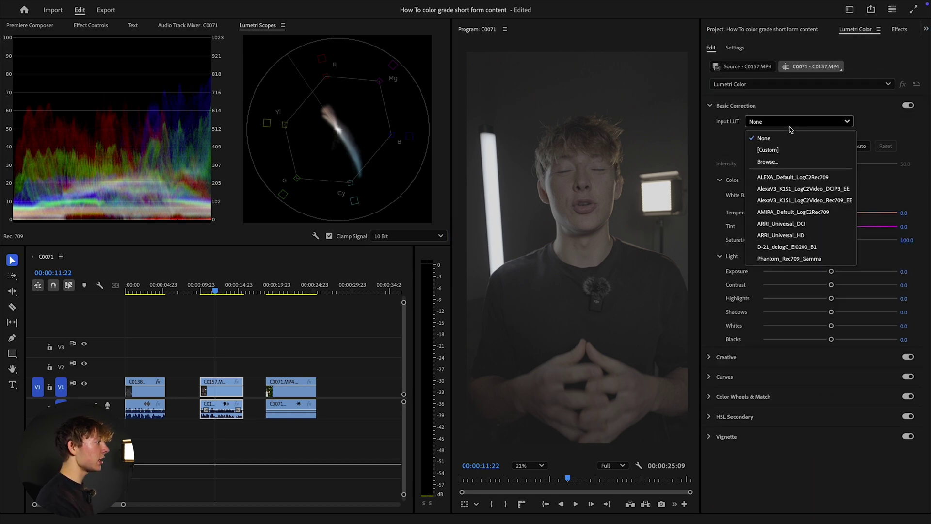
click(798, 181)
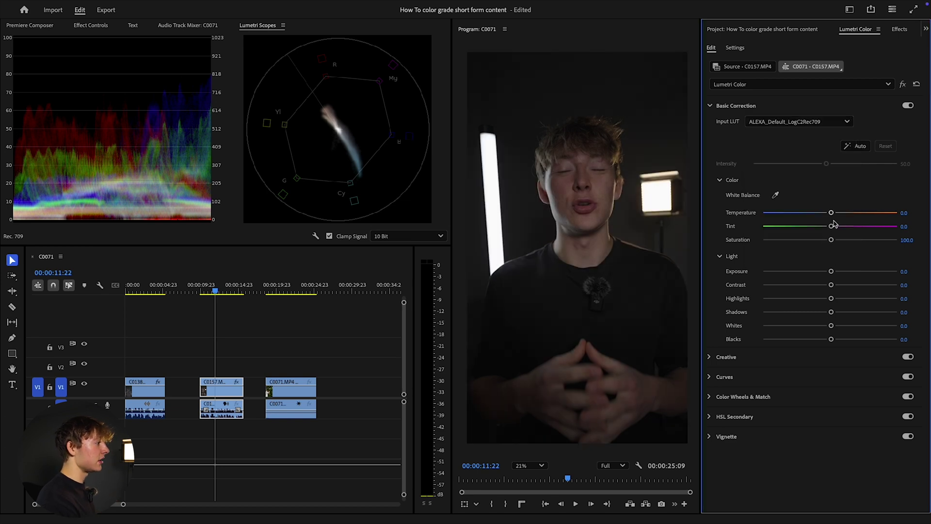
Set the second clip's Temperature to 32.4, Saturation to 114.4, Exposure to 0.9, Contrast to 4.3 and Highlights to 28.1.
drag(831, 214, 853, 216)
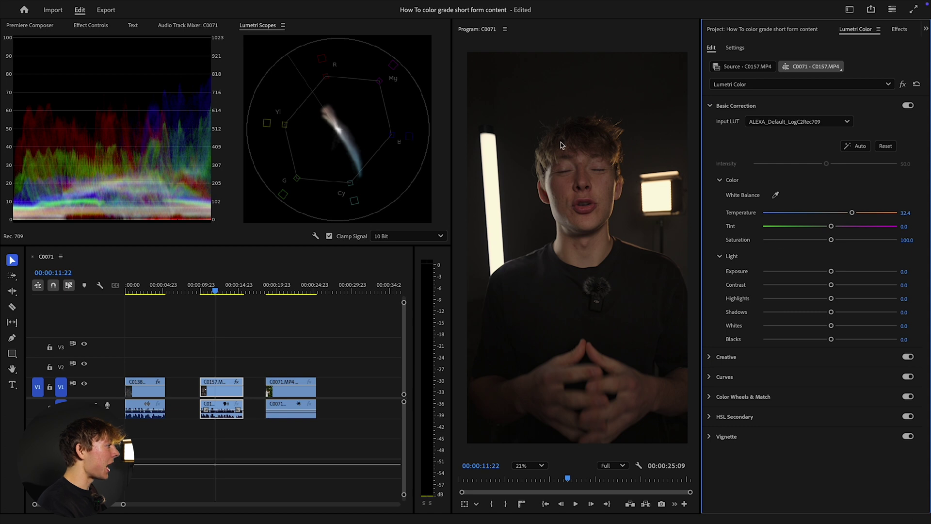
drag(833, 243, 840, 243)
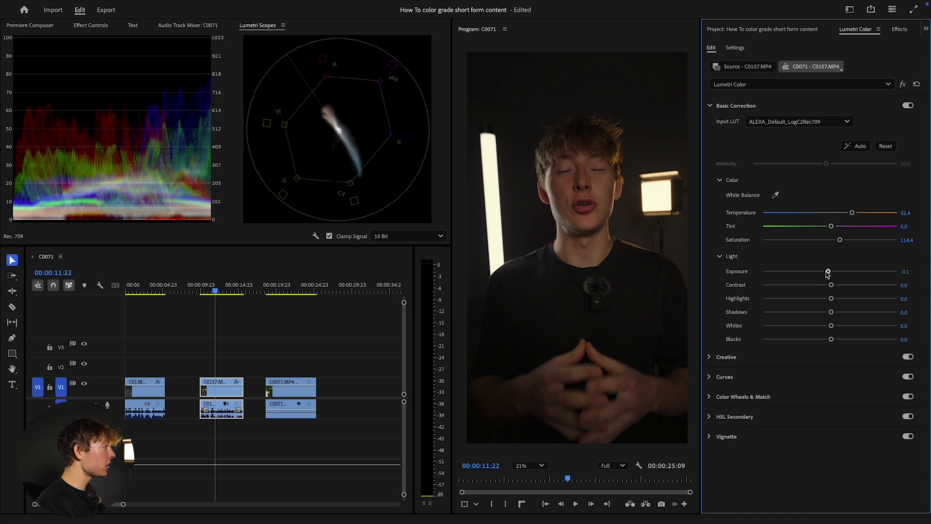
drag(832, 271, 849, 300)
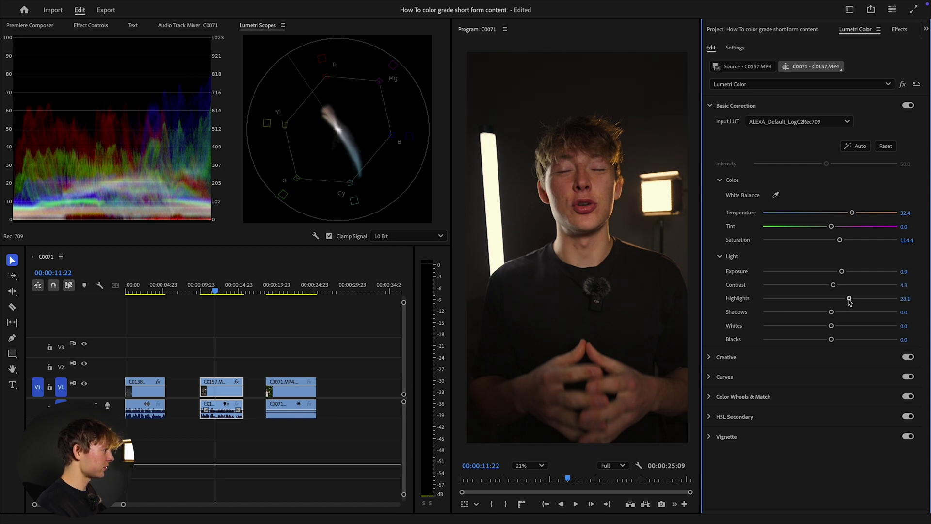
Set the second clip's Shadows to -20.1, Whites to 12.9 and Blacks to -0.7.
drag(831, 315, 812, 320)
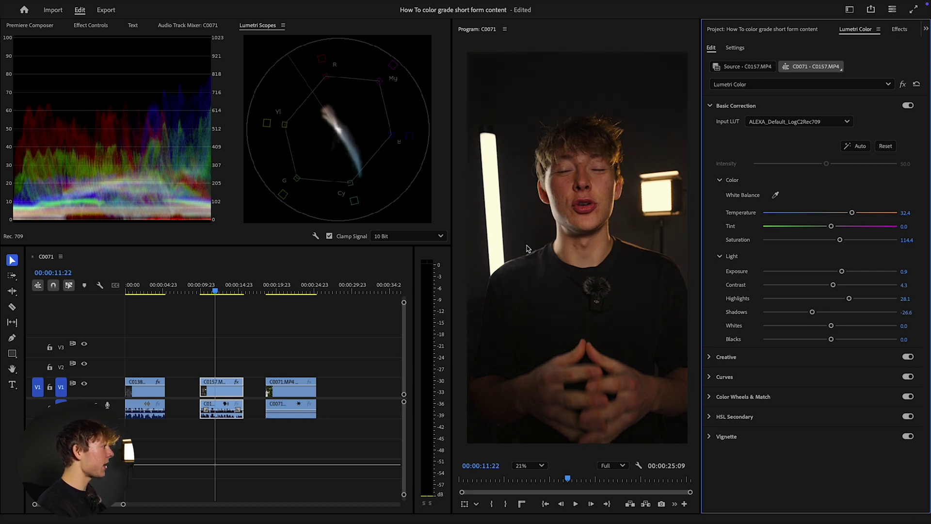
mouse_move(814, 314)
mouse_down()
mouse_move(824, 313)
mouse_move(817, 315)
mouse_up()
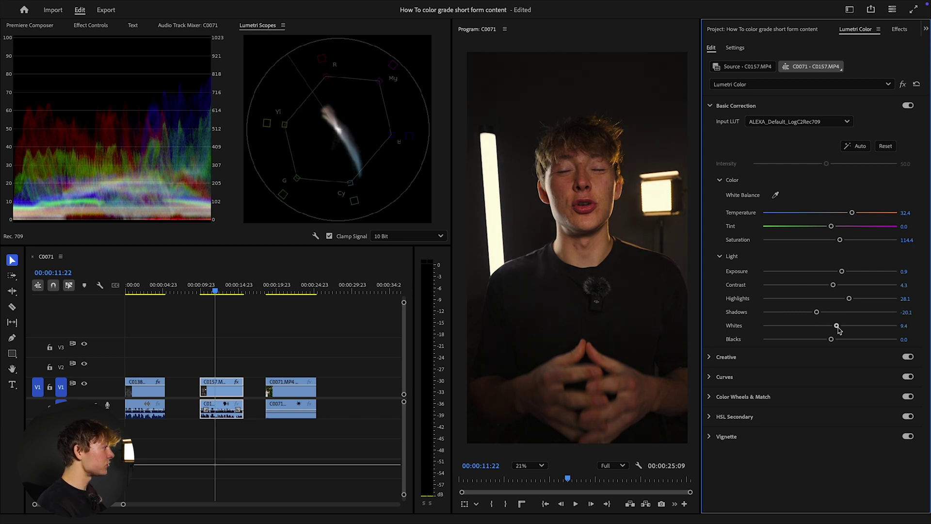
drag(830, 326, 839, 326)
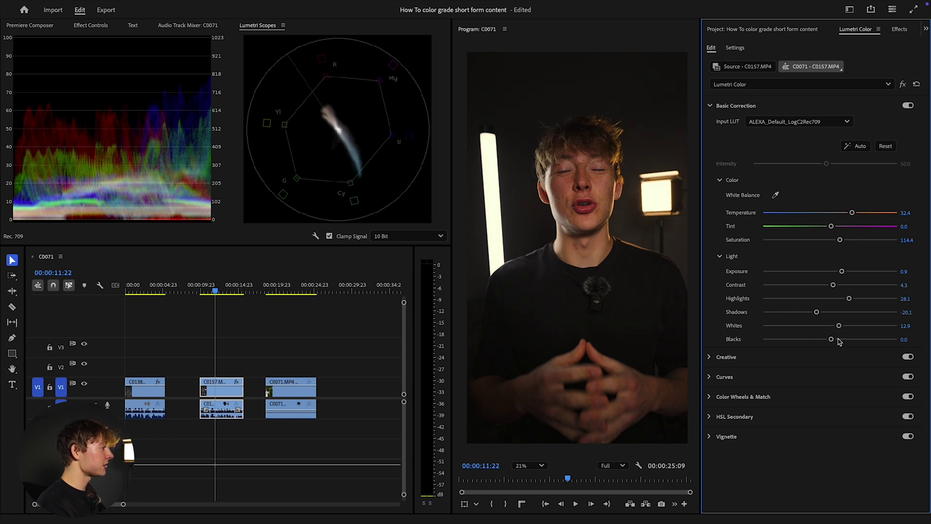
mouse_move(832, 339)
mouse_down()
mouse_move(839, 331)
mouse_move(840, 346)
mouse_move(832, 344)
mouse_up()
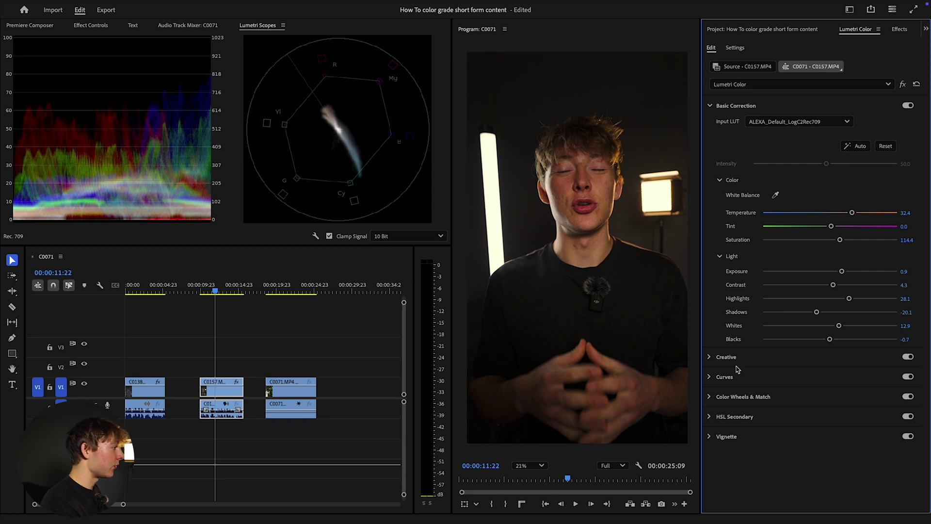
click(711, 357)
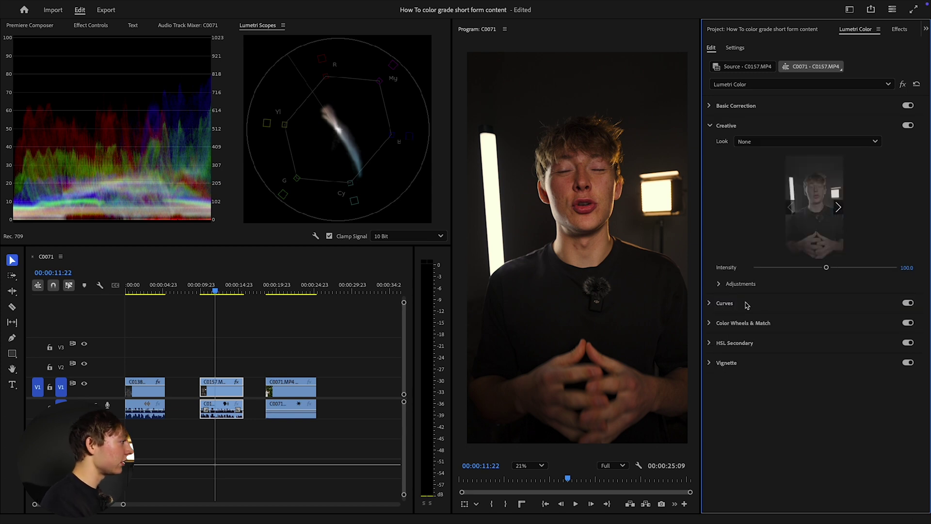
click(721, 127)
click(710, 145)
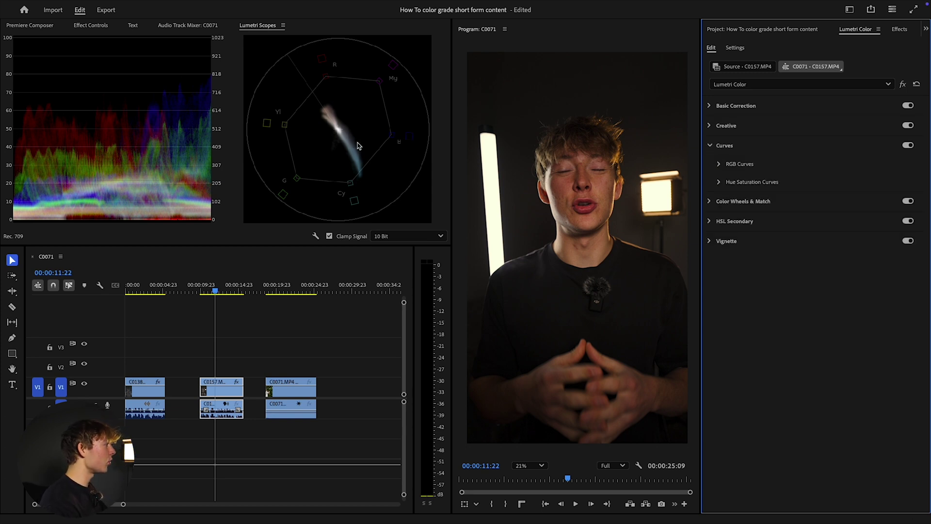
click(310, 114)
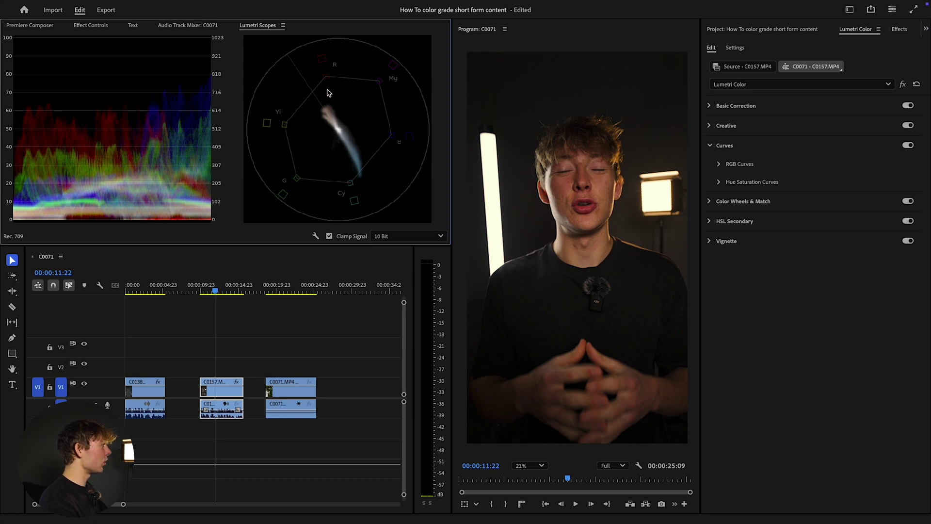
click(576, 200)
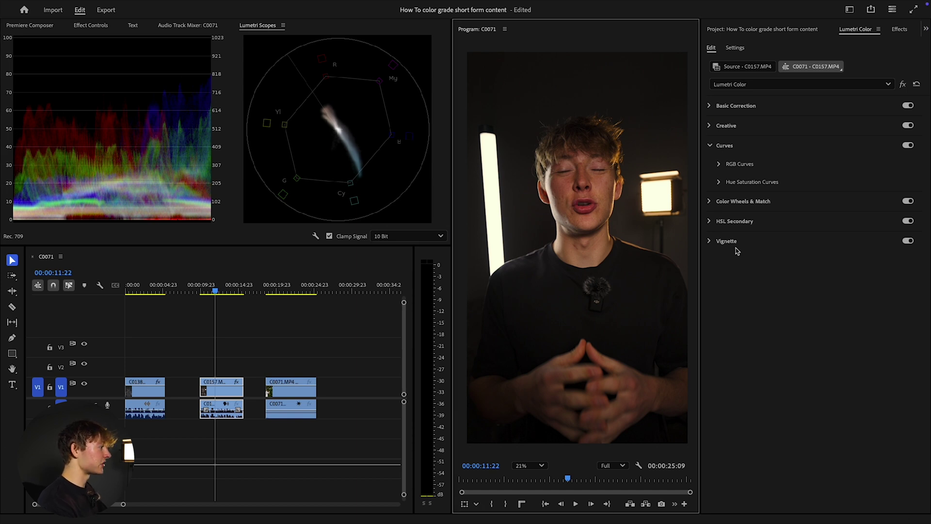
Add a vignette to the second clip with Amount -3.0, Midpoint 49.7, Roundness 26.8 and Feather 35.6.
click(711, 241)
drag(826, 221, 746, 222)
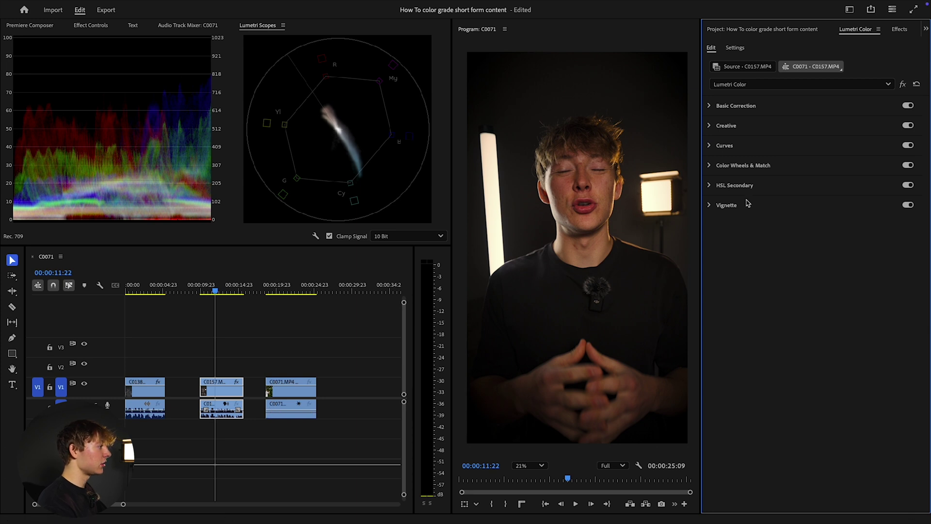
drag(826, 235, 805, 262)
Play back the second clip to review its vignetted grade and check the Lumetri scopes.
click(222, 305)
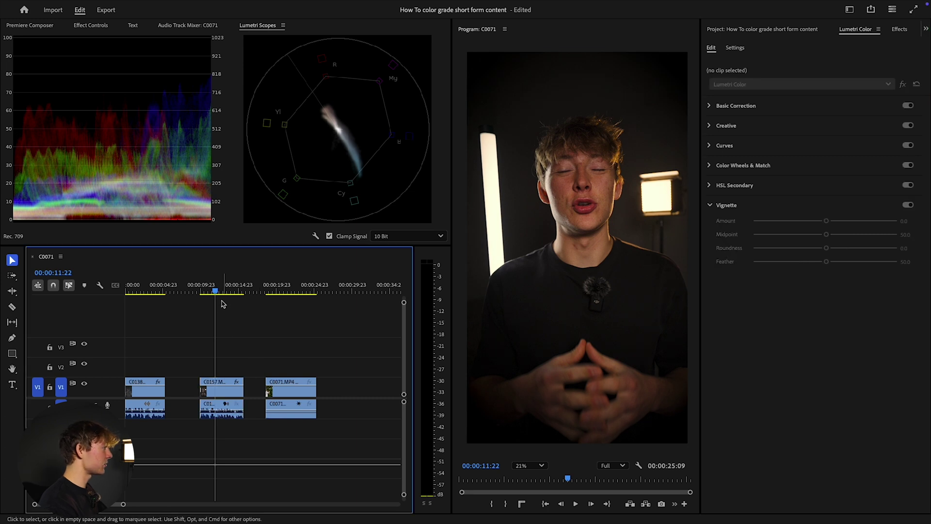
key(j)
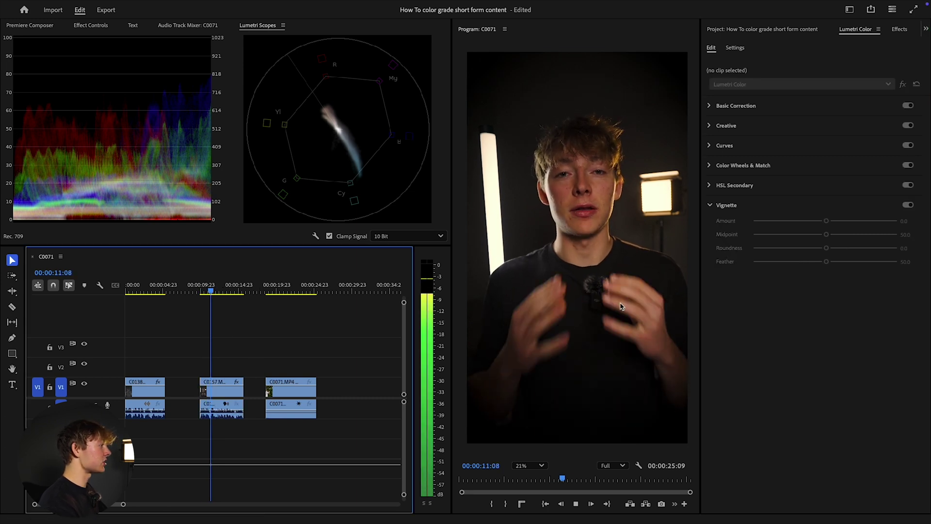
key(space)
click(604, 229)
click(31, 40)
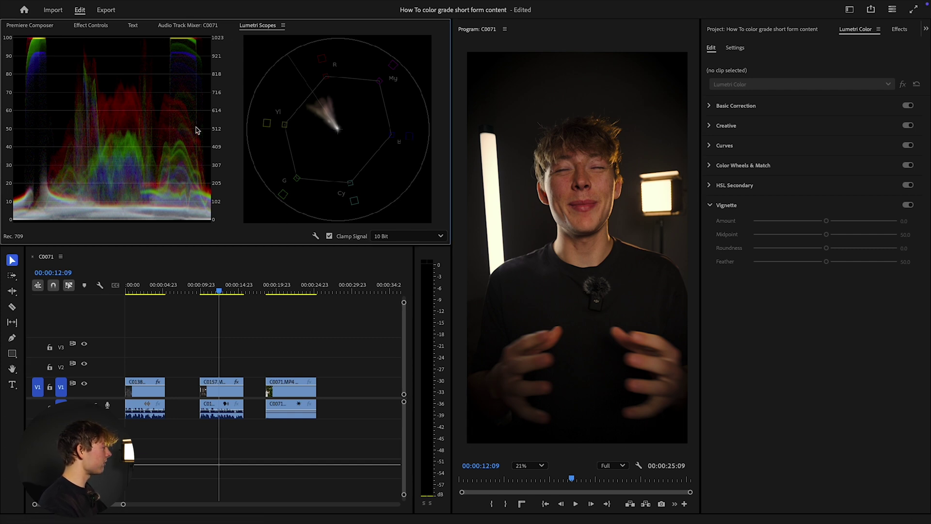
key(d)
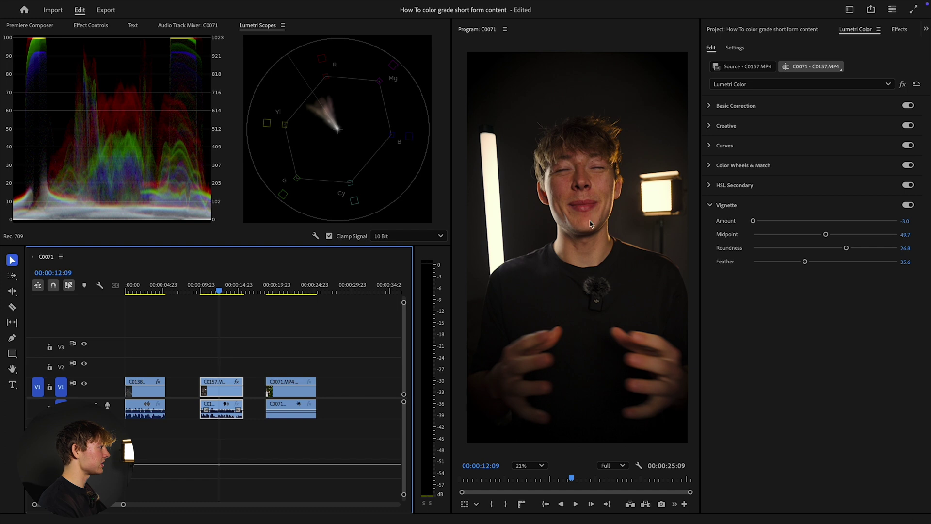
click(196, 27)
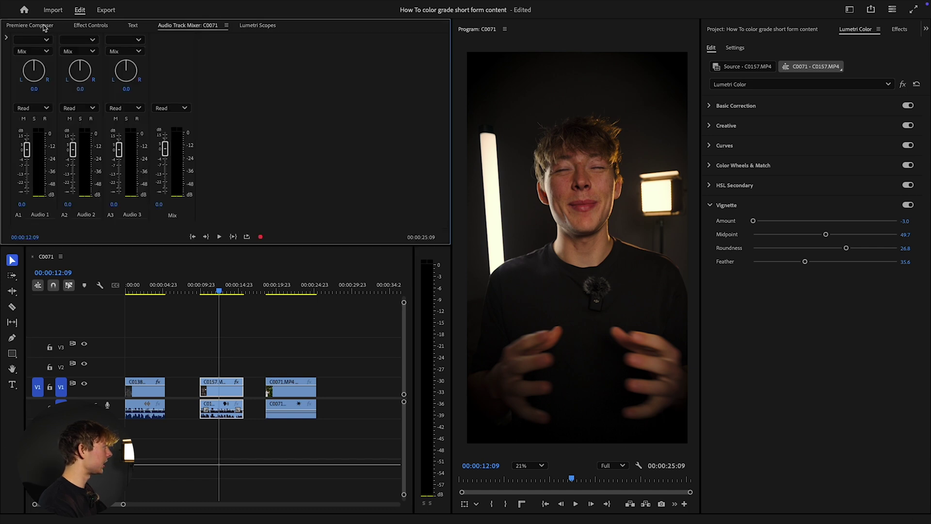
click(46, 26)
click(258, 25)
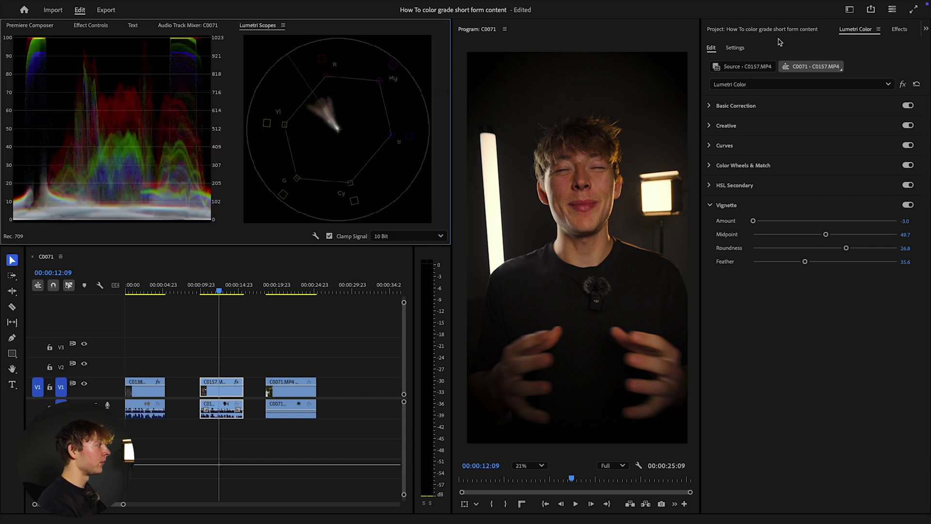
Select the third clip and set its Basic Correction Temperature to 44.6, Tint to -21.6 and Saturation to 115.1.
click(272, 291)
key(Left)
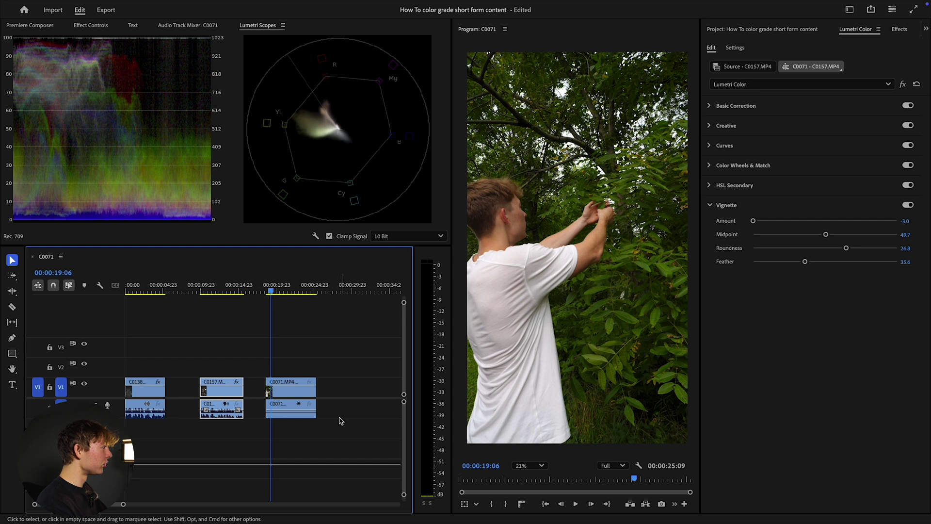
key(d)
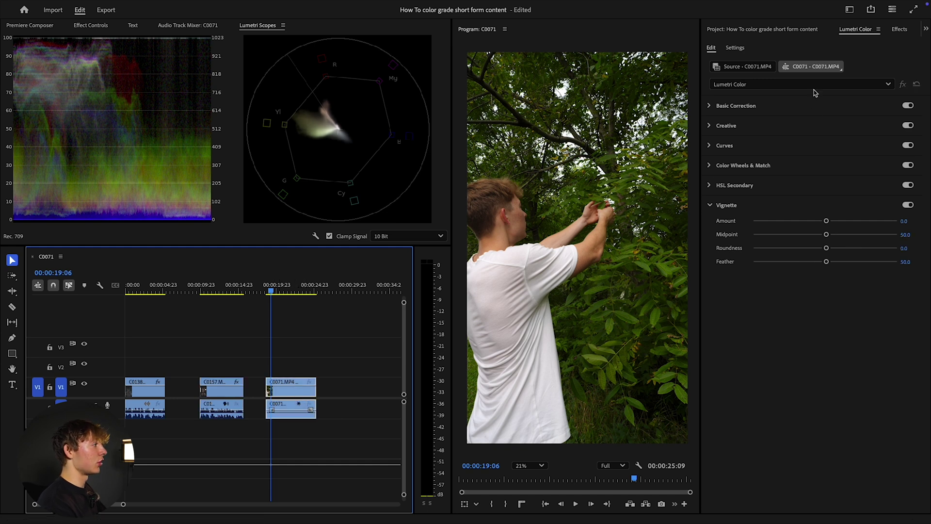
click(898, 29)
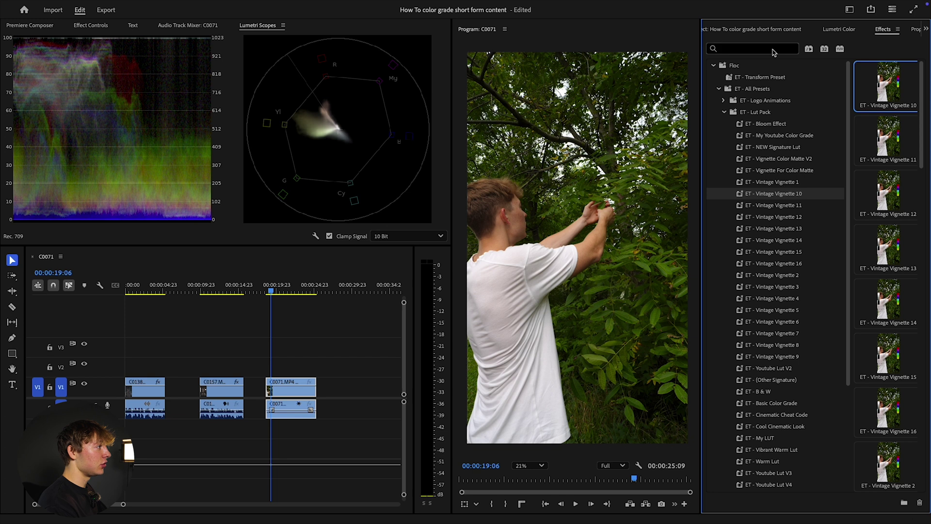
click(844, 30)
click(730, 105)
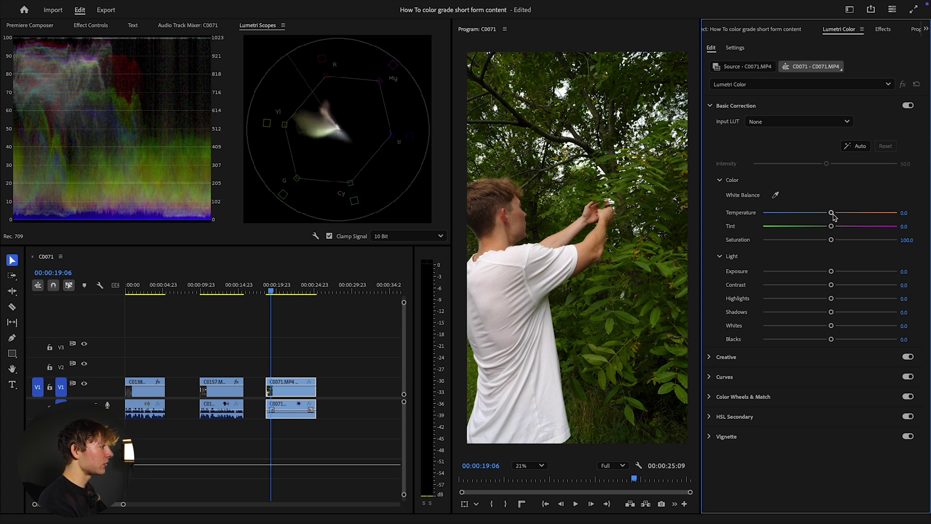
drag(833, 215, 864, 217)
drag(861, 213, 816, 228)
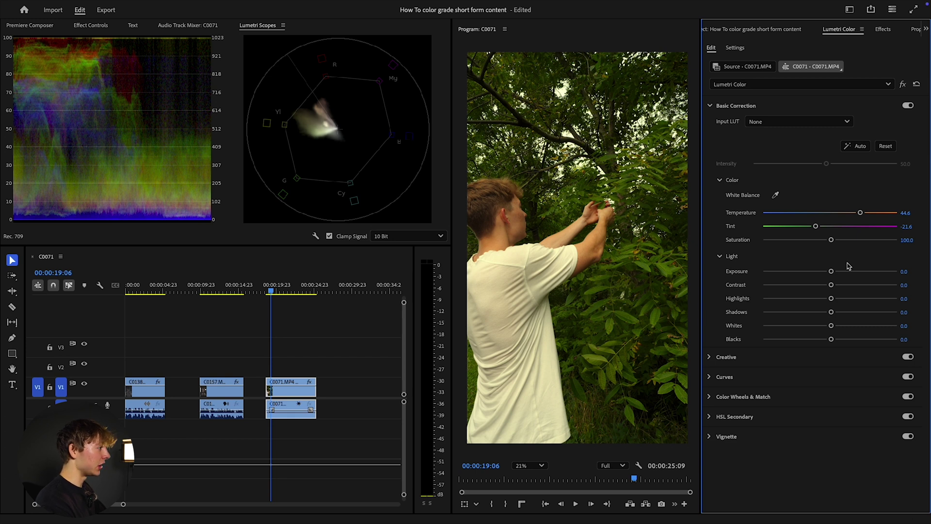
drag(831, 243, 840, 241)
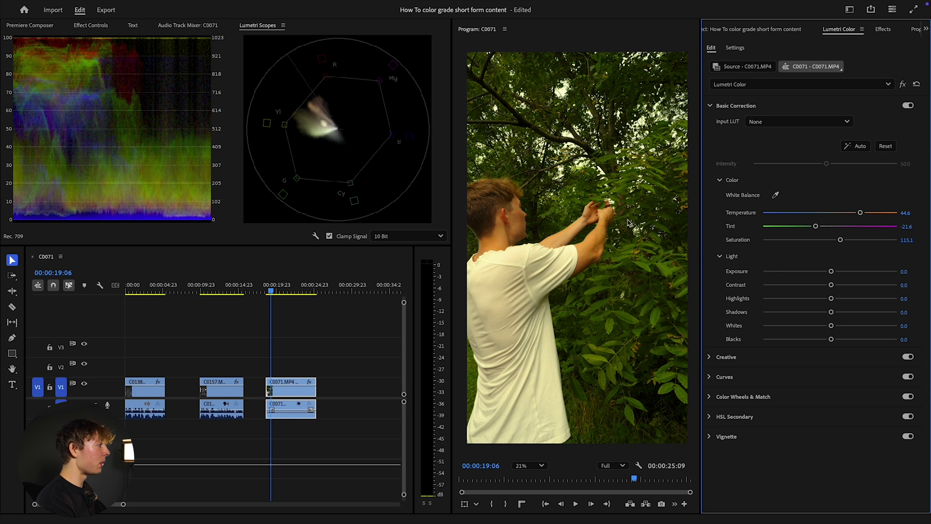
Set the third clip's Exposure to 0.5 and Contrast to 15.8.
key(space)
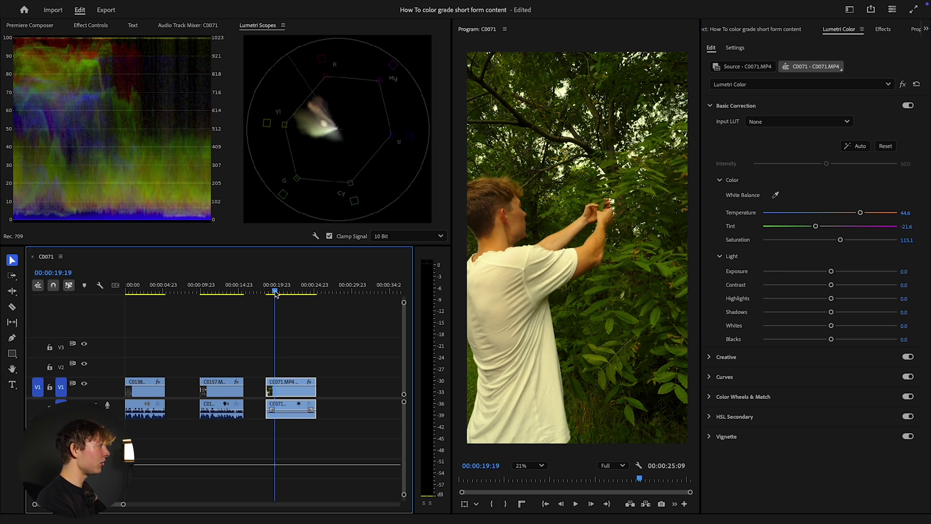
mouse_move(831, 272)
mouse_down()
mouse_move(858, 272)
mouse_move(825, 273)
mouse_move(837, 276)
mouse_up()
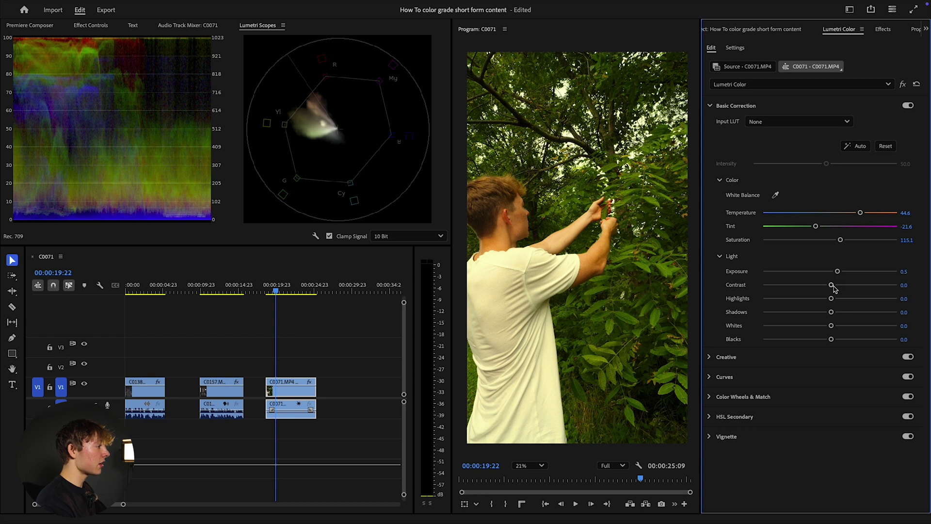
mouse_move(833, 287)
mouse_down()
mouse_move(897, 287)
mouse_move(786, 288)
mouse_move(841, 286)
mouse_up()
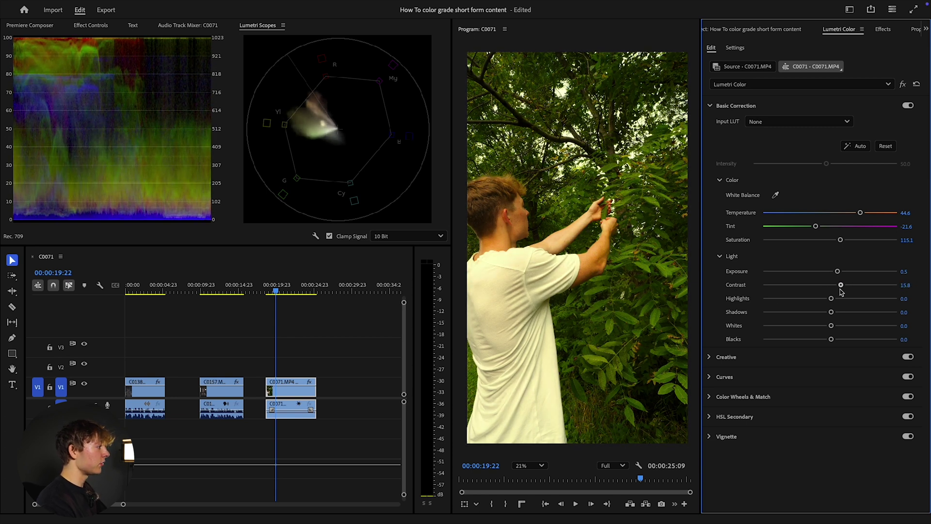
click(639, 361)
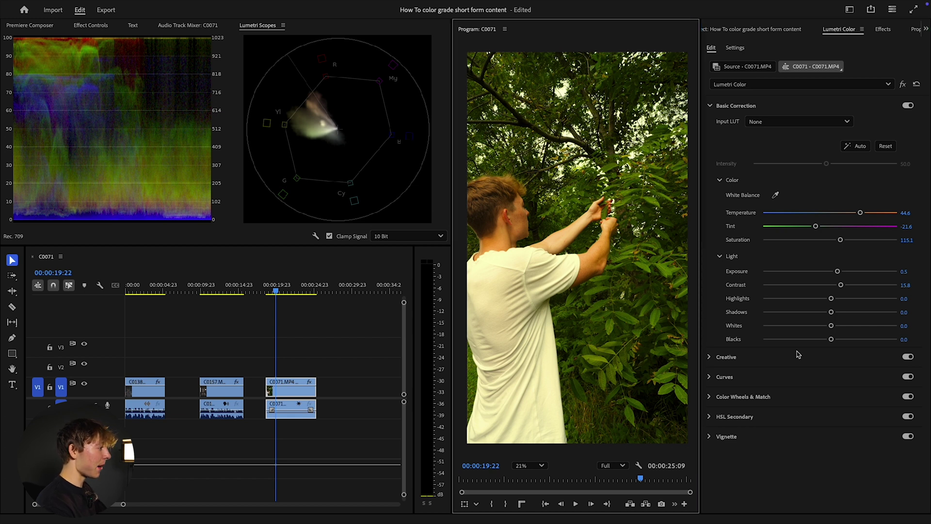
Set the third clip's Highlights to 4.3, Shadows to -12.2 and Whites to 19.4, and play the clip to check the grade.
mouse_move(832, 301)
mouse_down()
mouse_move(882, 308)
mouse_move(801, 304)
mouse_move(861, 296)
mouse_move(786, 296)
mouse_move(852, 297)
mouse_move(799, 298)
mouse_move(848, 298)
mouse_move(831, 301)
mouse_up()
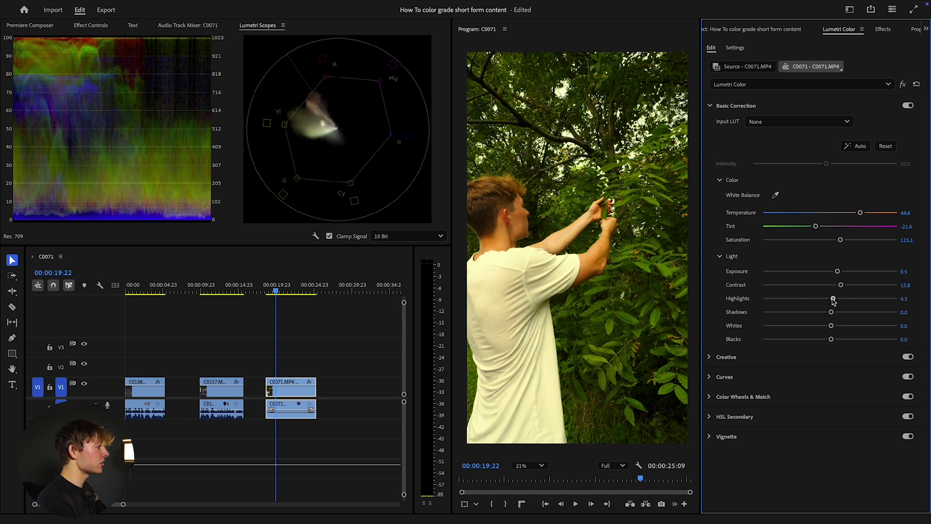
drag(832, 313, 823, 314)
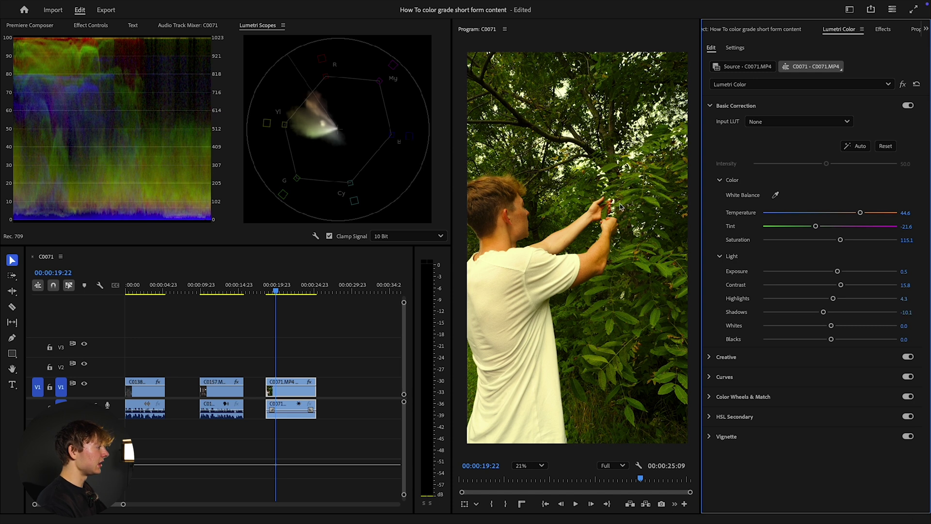
click(638, 203)
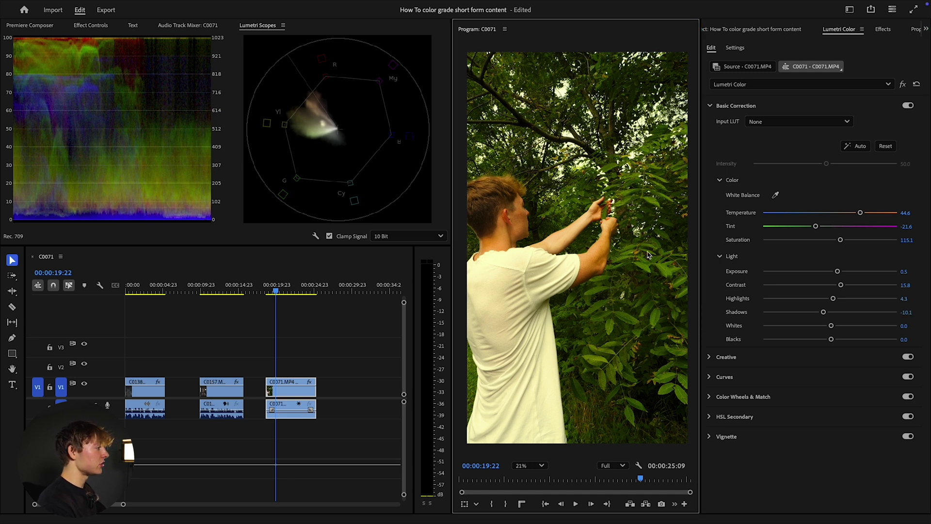
drag(824, 312, 844, 331)
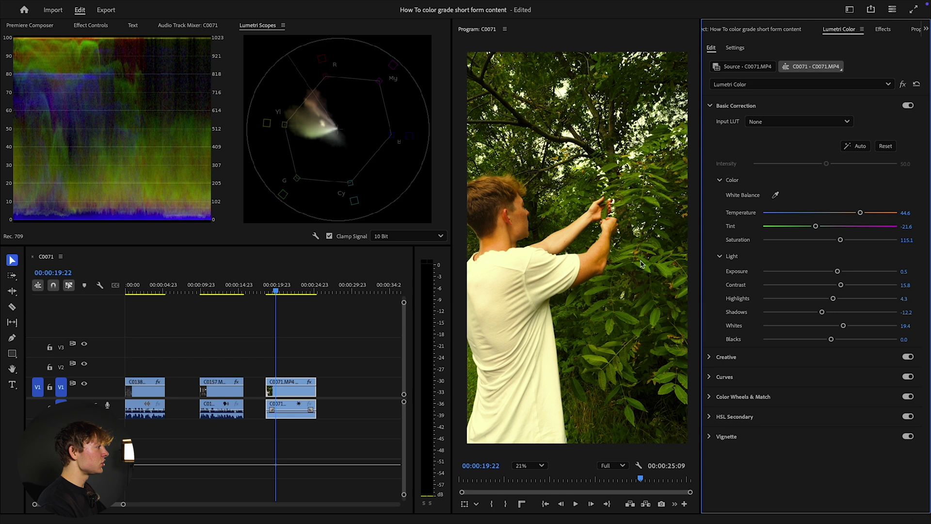
click(264, 281)
key(space)
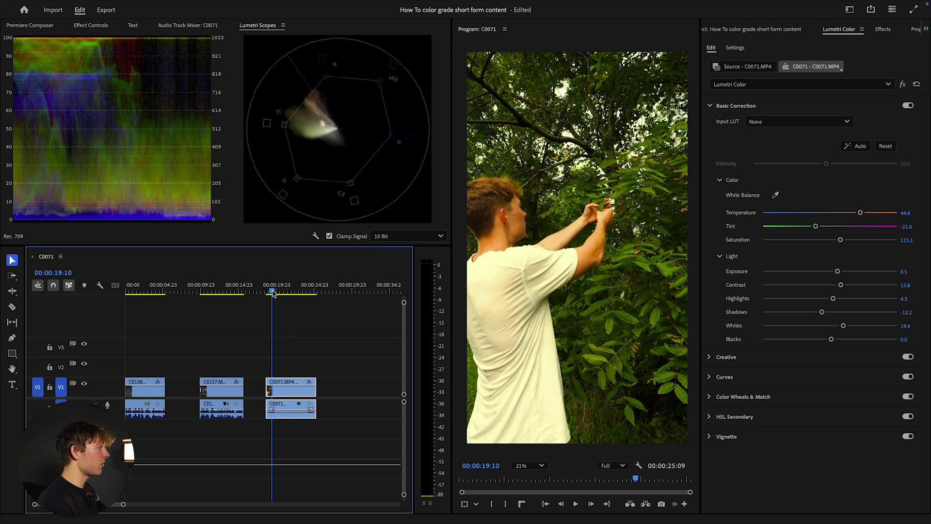
click(833, 342)
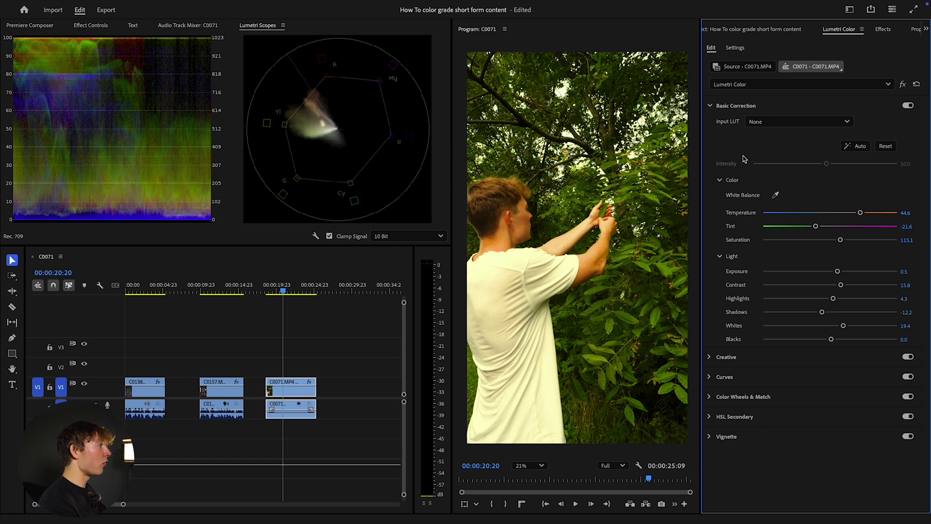
Duplicate the third clip onto track V2 and apply the ET - Bloom Effect preset to the copy.
click(883, 30)
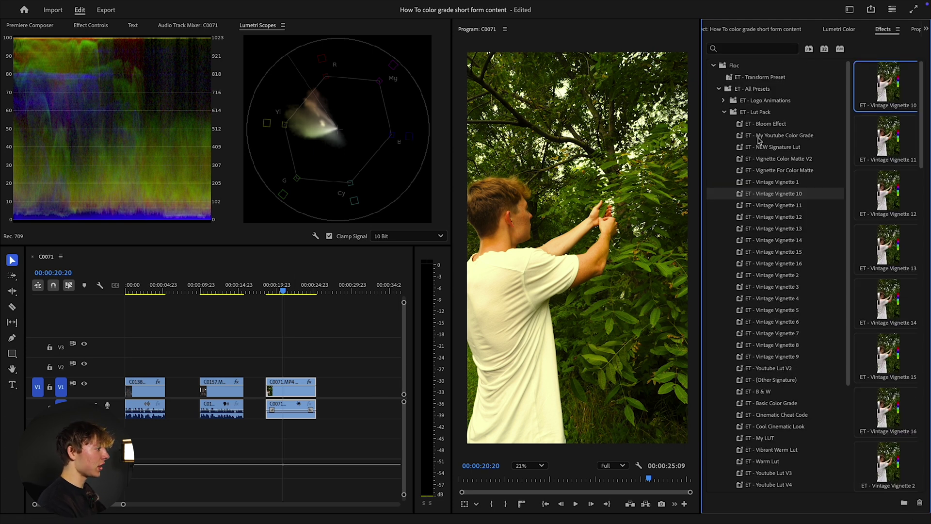
click(789, 124)
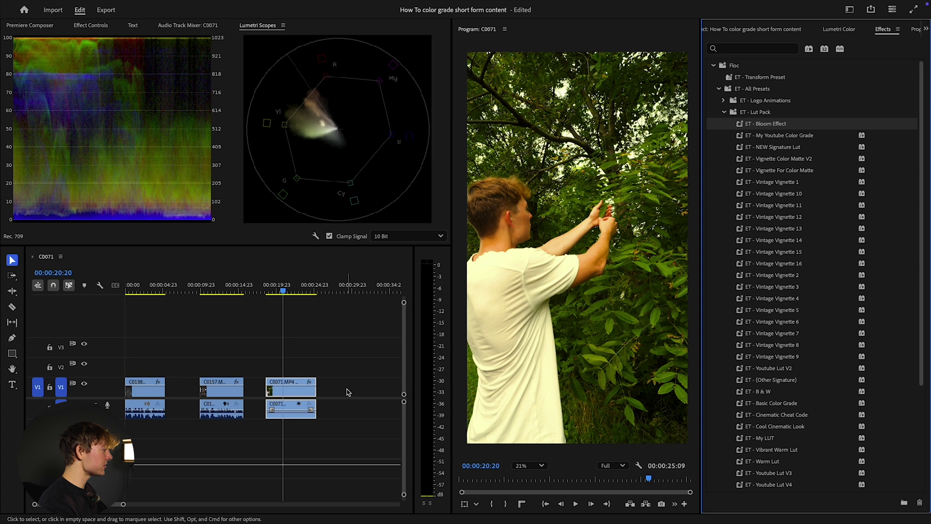
drag(293, 391, 293, 377)
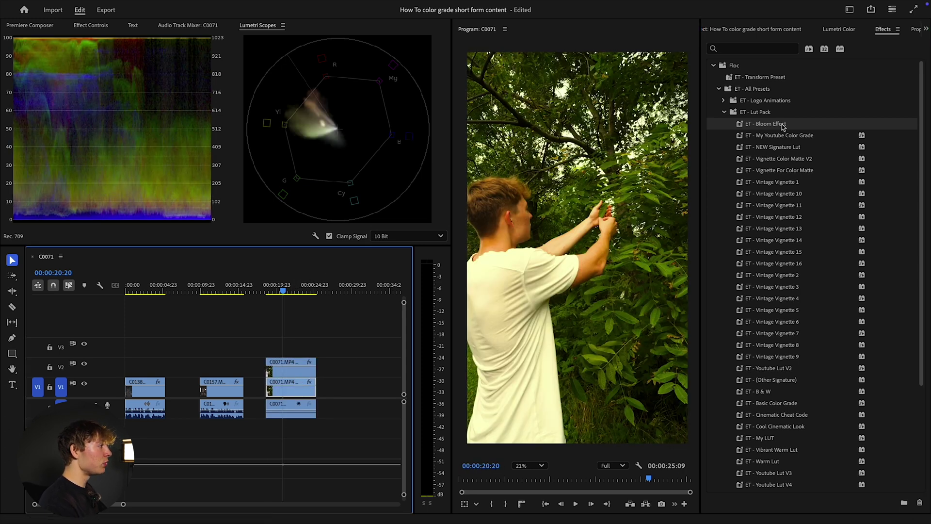
drag(805, 125, 304, 370)
Mark an in-to-out range of 00:00:03:20 over the third clip, ending at 00:00:23:19, and render it.
drag(281, 293, 305, 291)
key(i)
key(o)
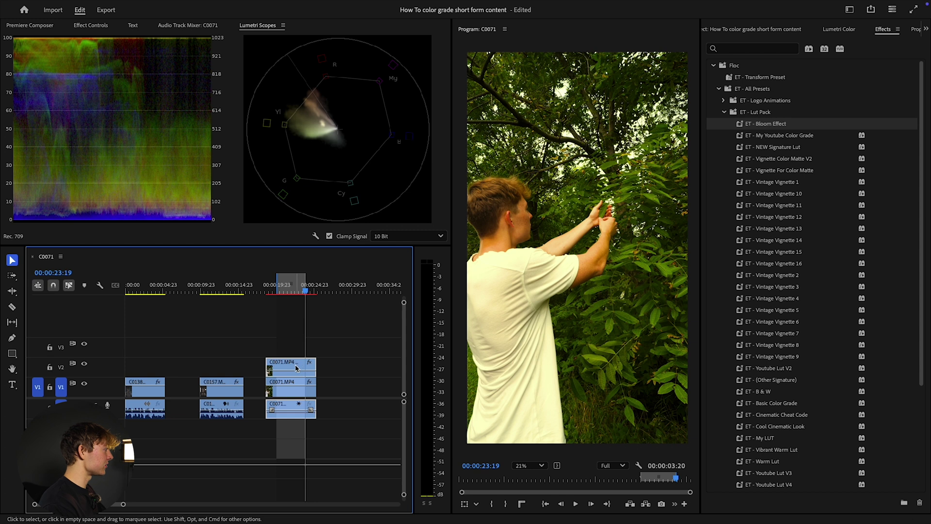
right_click(295, 289)
click(272, 324)
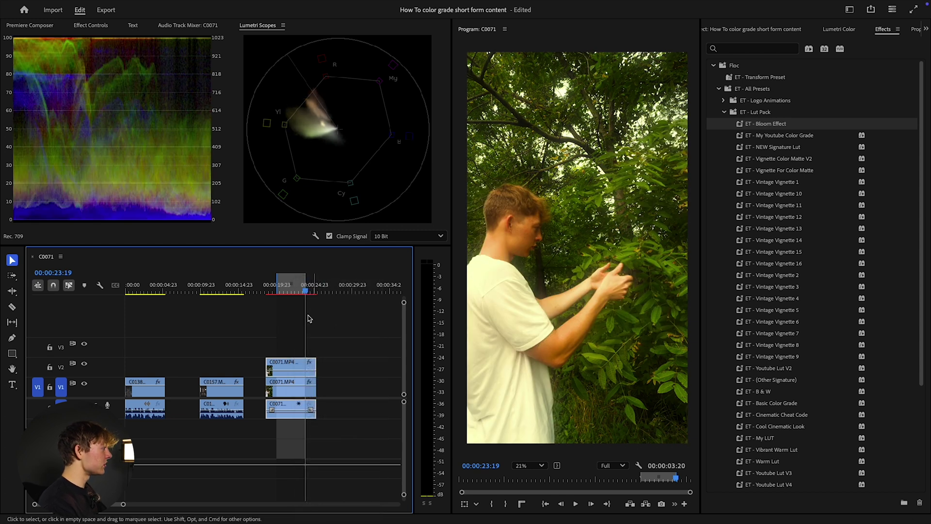
Look through the effect presets and play back the marked part of the third clip to review the bloom.
drag(303, 291, 299, 294)
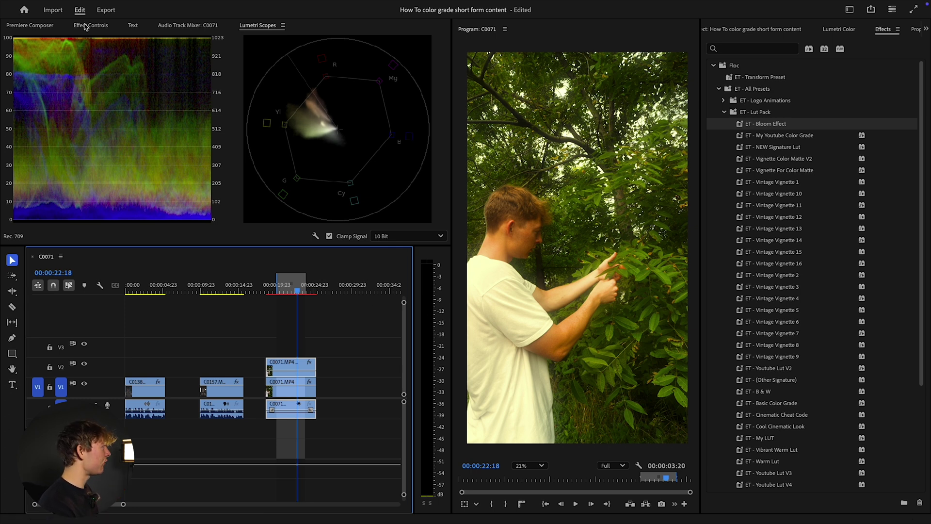
scroll(759, 266, down, 5)
scroll(770, 194, up, 5)
click(725, 112)
drag(297, 291, 278, 291)
key(space)
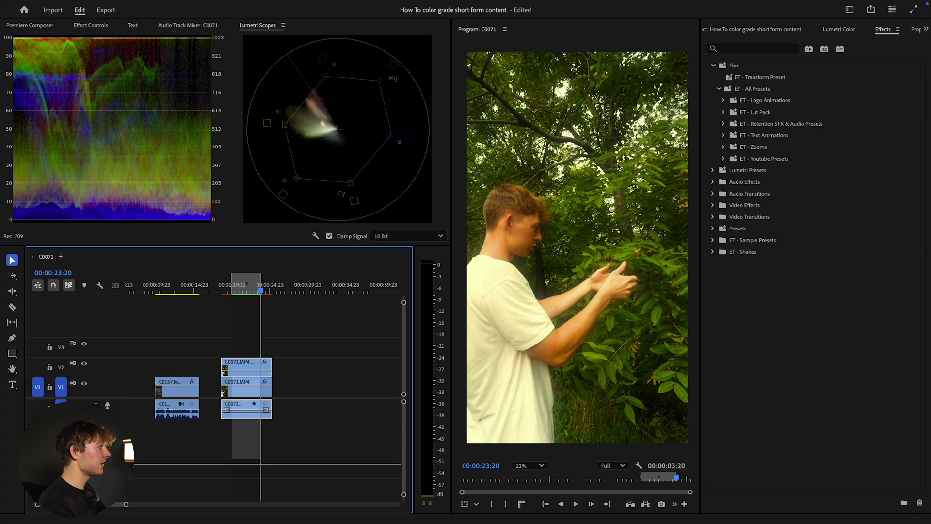
drag(247, 291, 233, 292)
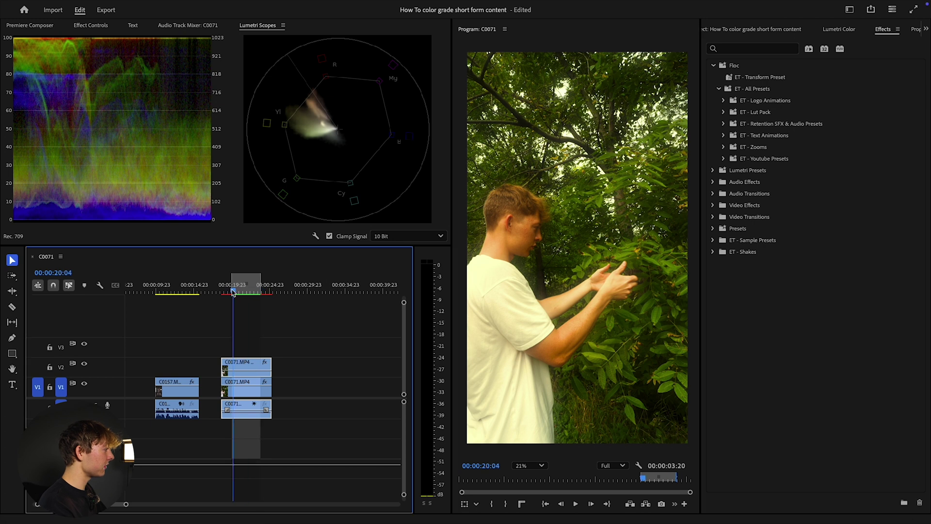
key(space)
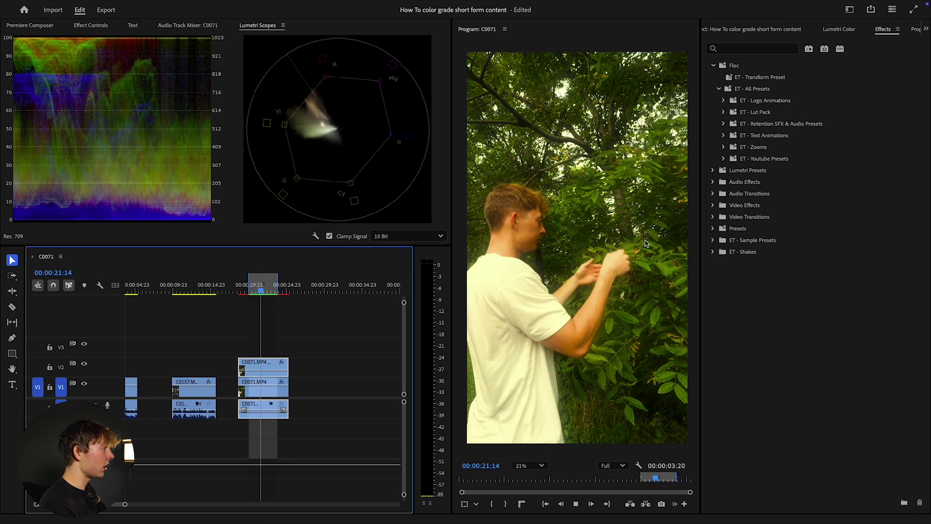
key(space)
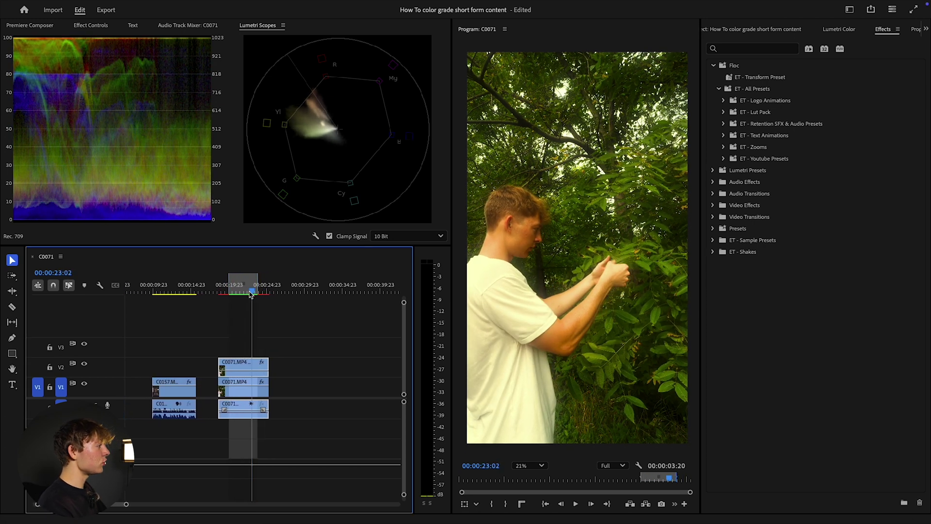